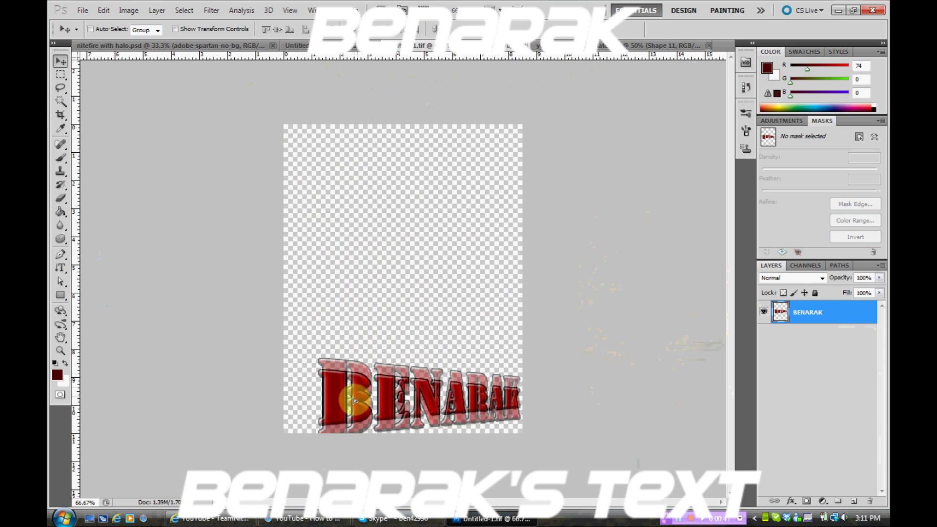
# Move the finished red BENARAK text to the middle of its transparent canvas and switch to the blank white document.
pyautogui.moveTo(352, 392); pyautogui.dragTo(335, 288)
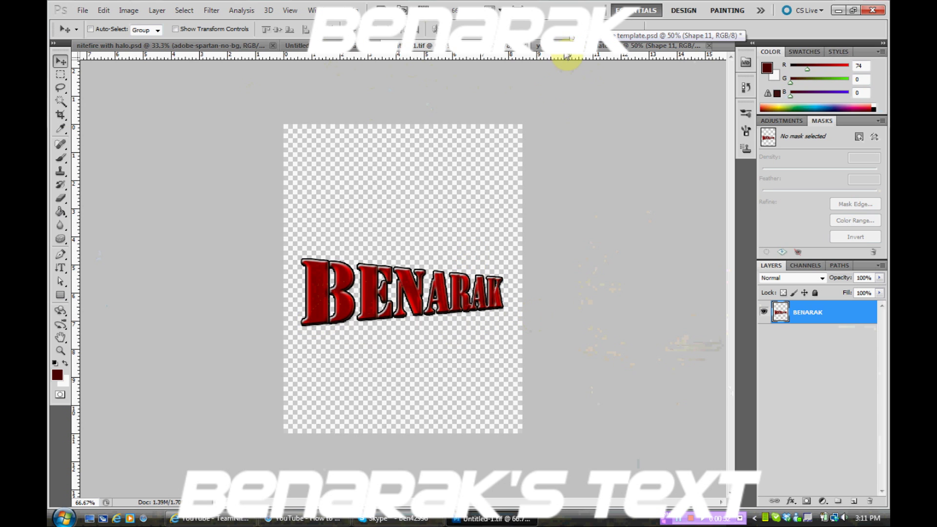
pyautogui.moveTo(568, 56); pyautogui.dragTo(335, 57)
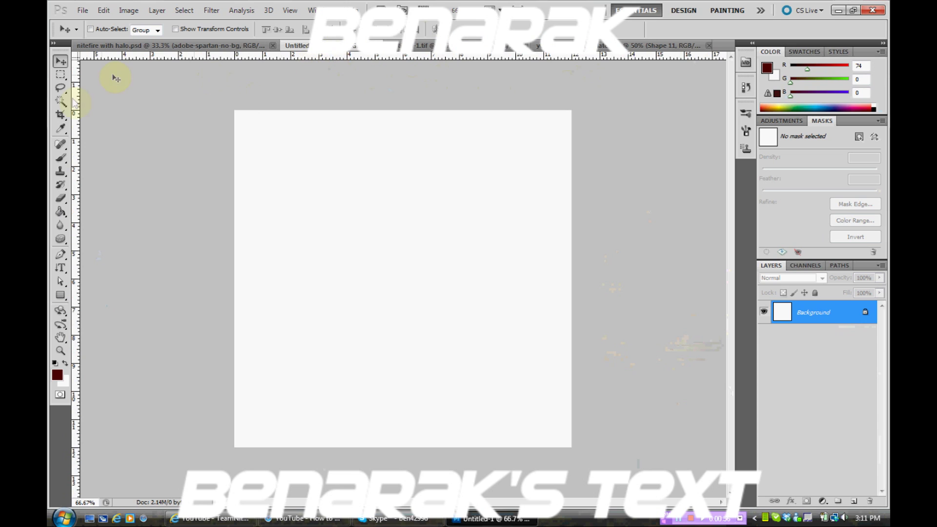
pyautogui.click(60, 268)
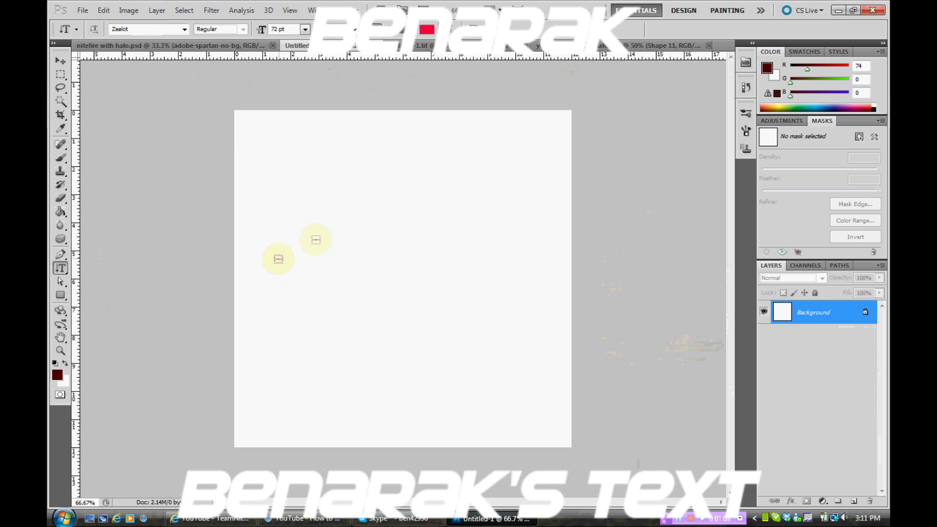
pyautogui.click(316, 238)
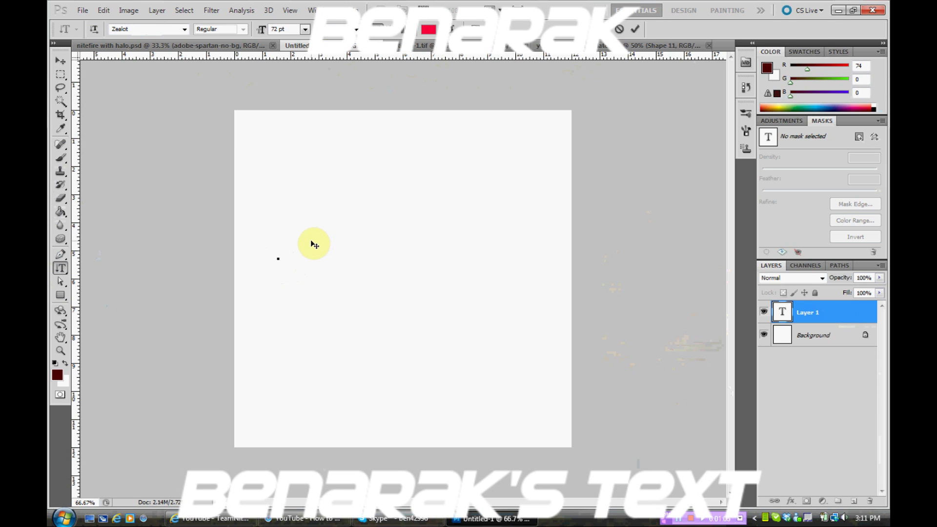
pyautogui.write('BENARAK')
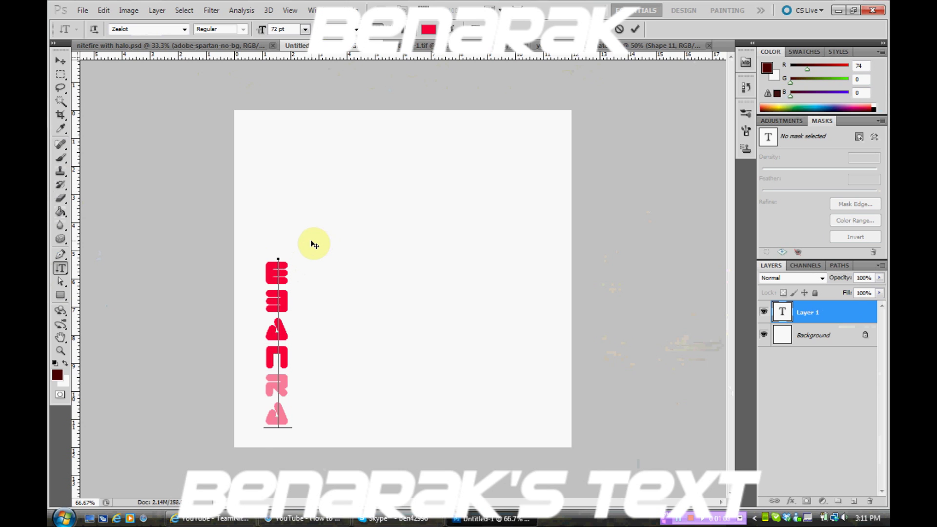
pyautogui.click(62, 62)
pyautogui.moveTo(287, 310); pyautogui.dragTo(385, 217)
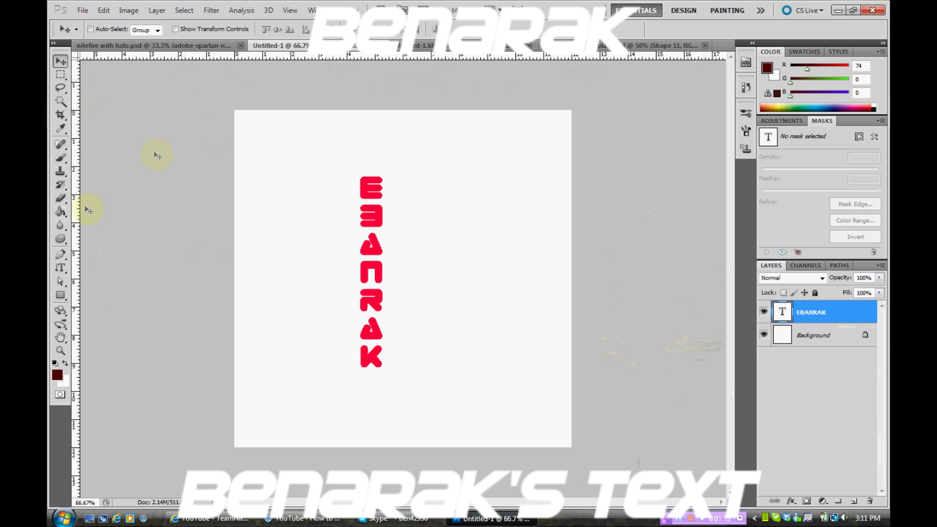
pyautogui.click(60, 267)
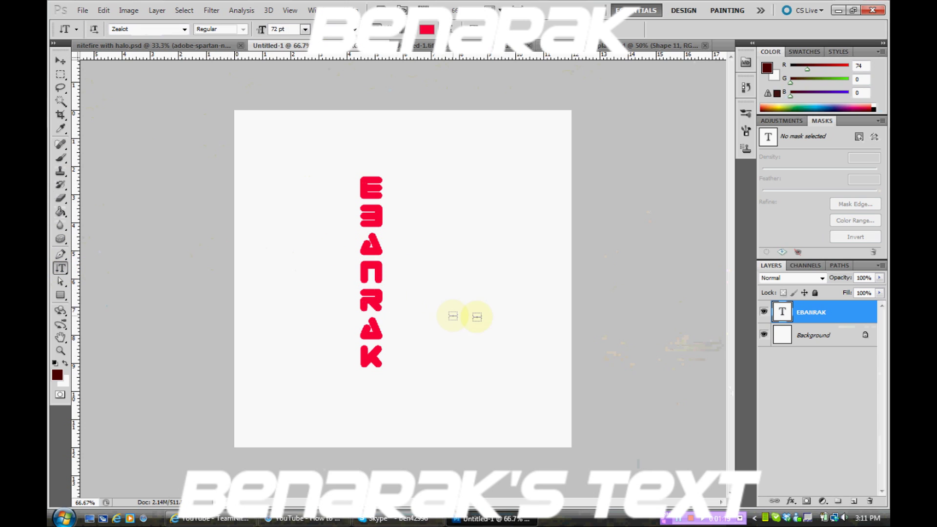
pyautogui.rightClick(808, 317)
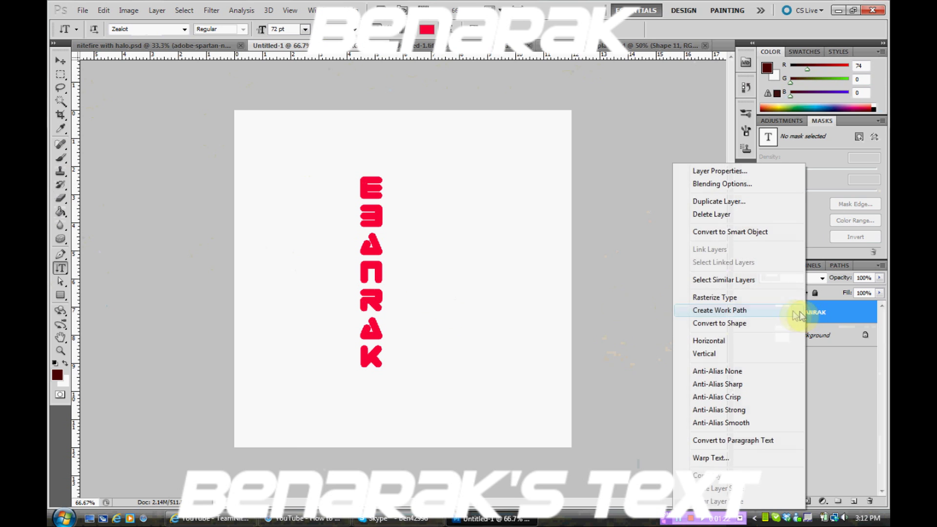
pyautogui.click(734, 297)
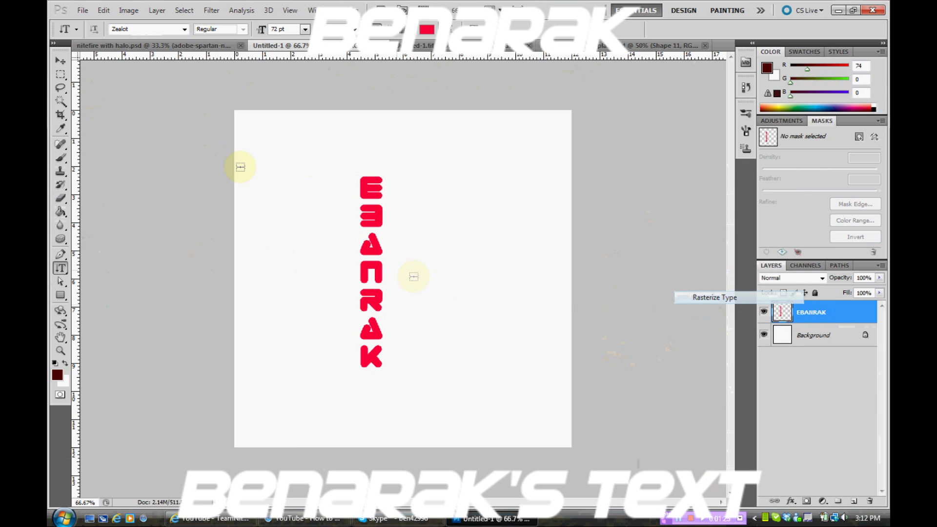
pyautogui.click(61, 61)
pyautogui.moveTo(364, 235); pyautogui.dragTo(385, 202)
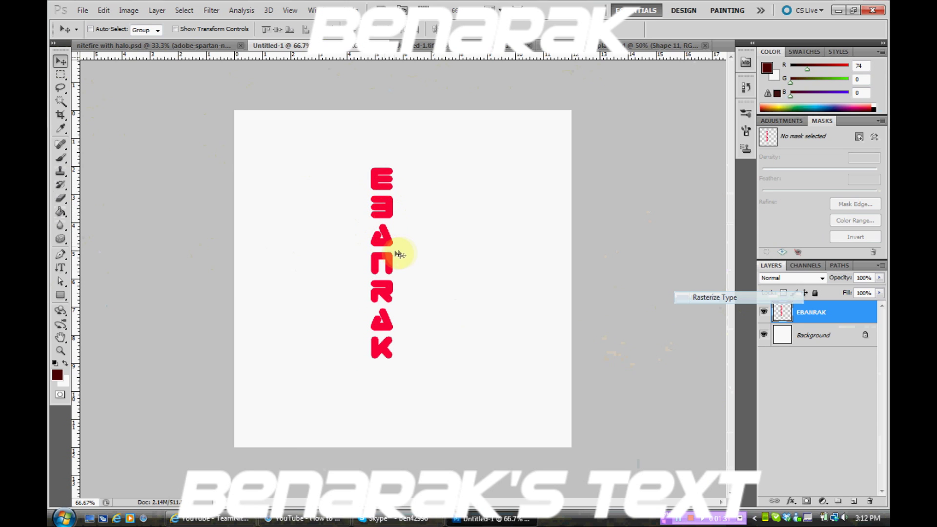
pyautogui.rightClick(657, 268)
pyautogui.click(605, 262)
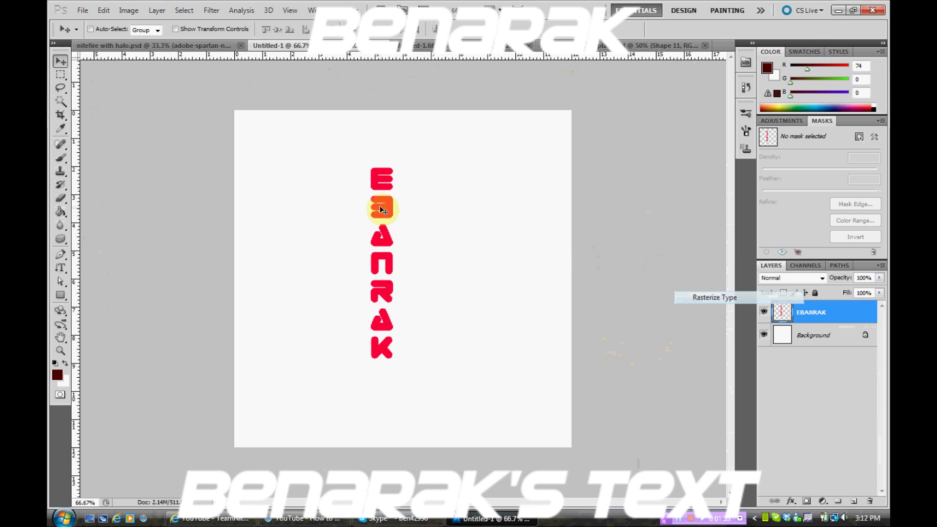
pyautogui.press('Delete')
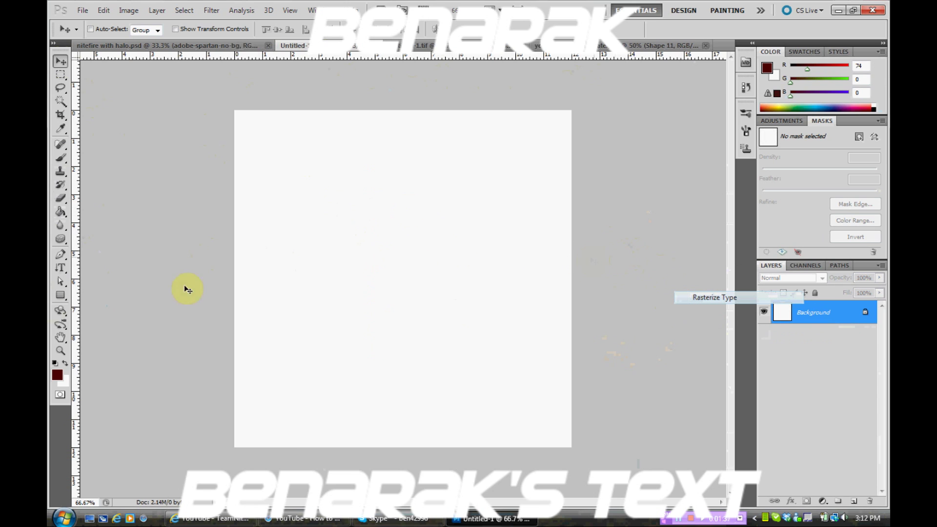
# Add the vertical text BENARAK to the white canvas and move it up to the vertical middle.
pyautogui.click(60, 268)
pyautogui.click(384, 225)
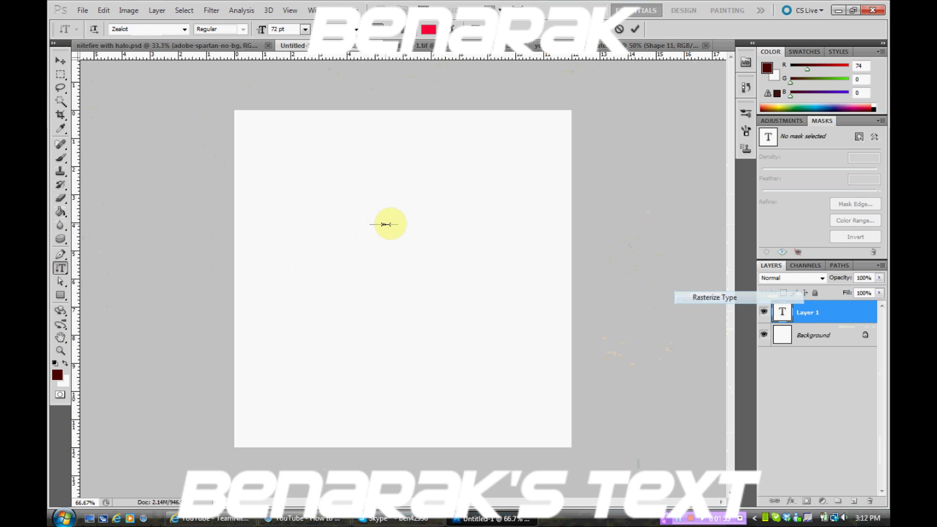
pyautogui.write('BENA')
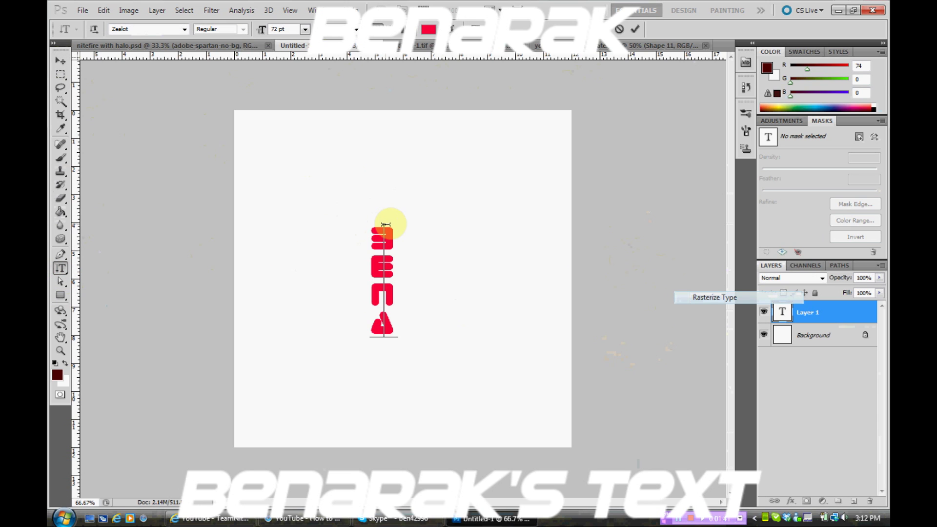
pyautogui.write('RAK')
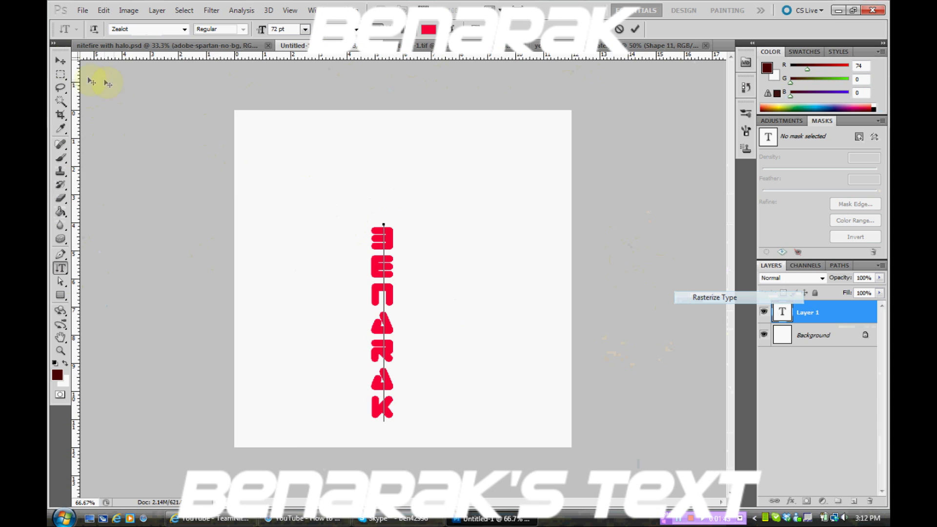
pyautogui.click(64, 66)
pyautogui.moveTo(372, 293); pyautogui.dragTo(378, 238)
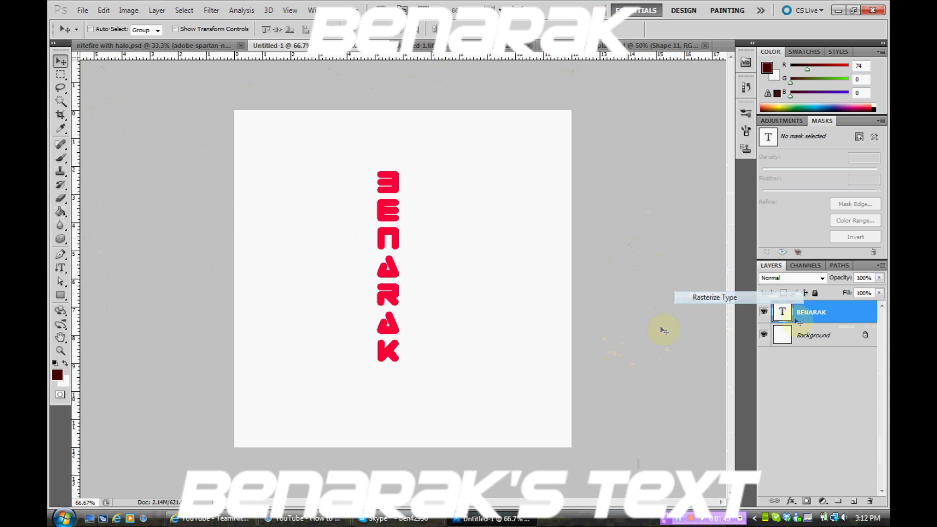
# Rasterize the BENARAK type layer and shift the lettering slightly toward the canvas centre.
pyautogui.rightClick(837, 321)
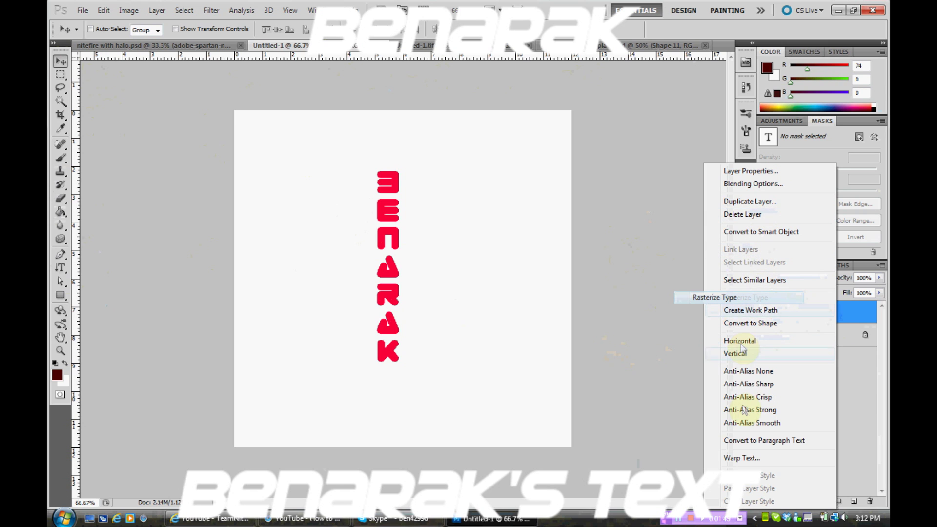
pyautogui.rightClick(849, 314)
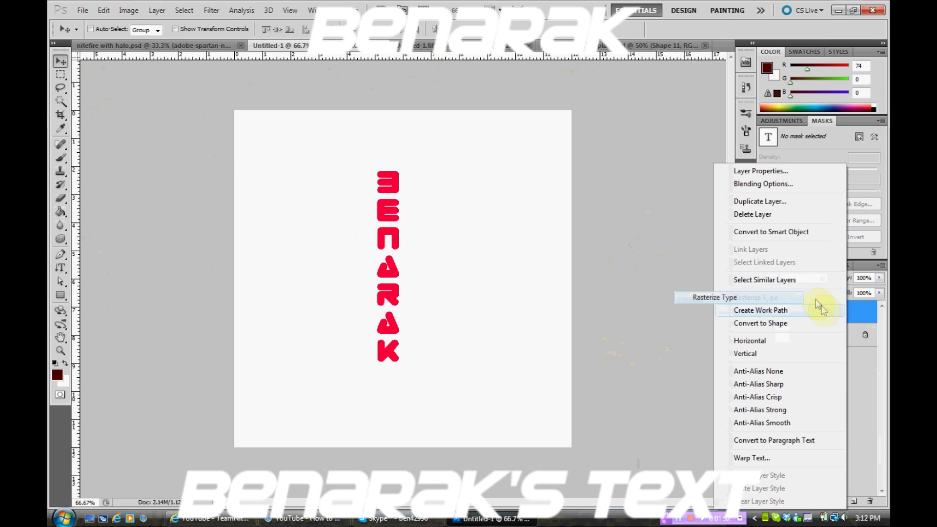
pyautogui.click(800, 298)
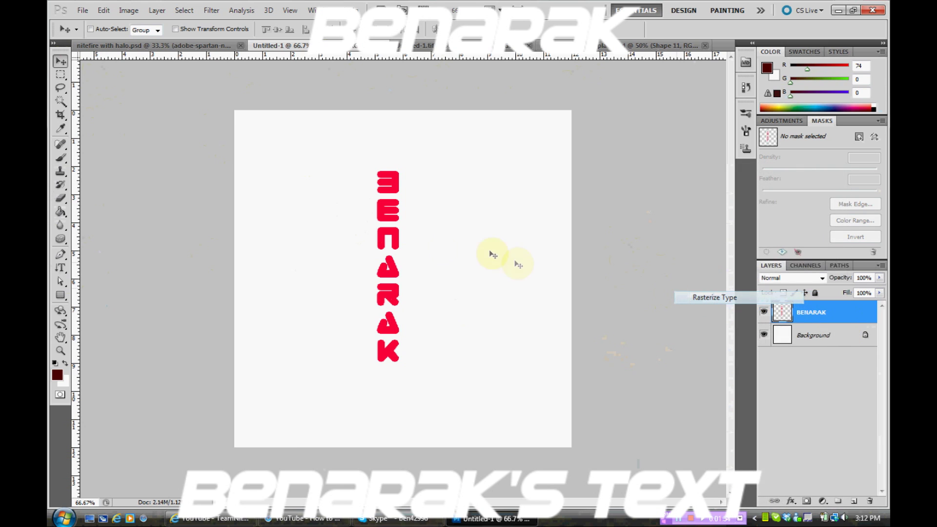
pyautogui.moveTo(418, 245); pyautogui.dragTo(412, 247)
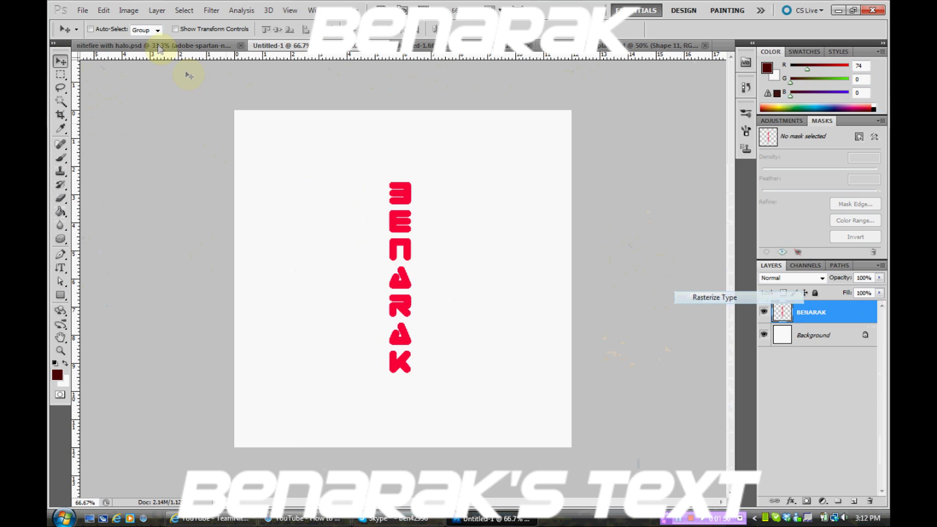
# Apply a Perspective transform to the BENARAK lettering, widening its upper end to about 209% so it tapers downward.
pyautogui.click(103, 11)
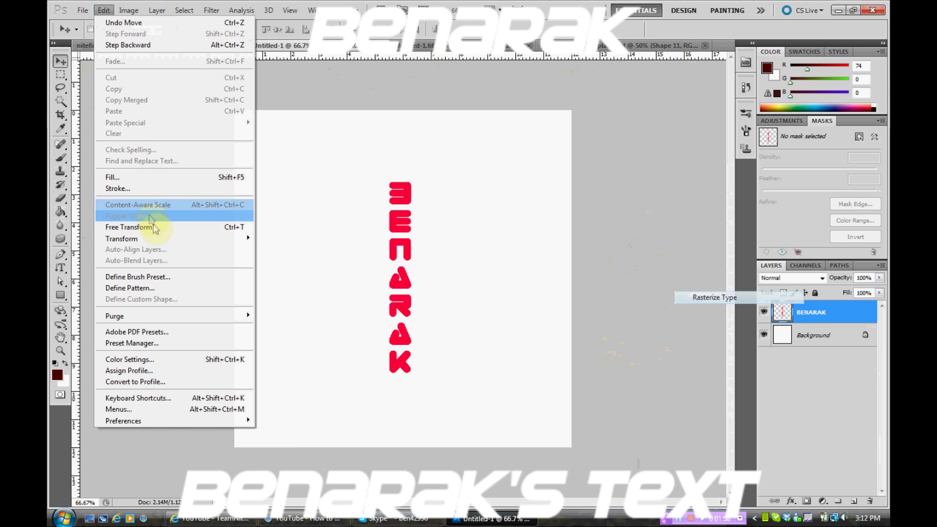
pyautogui.moveTo(156, 243)
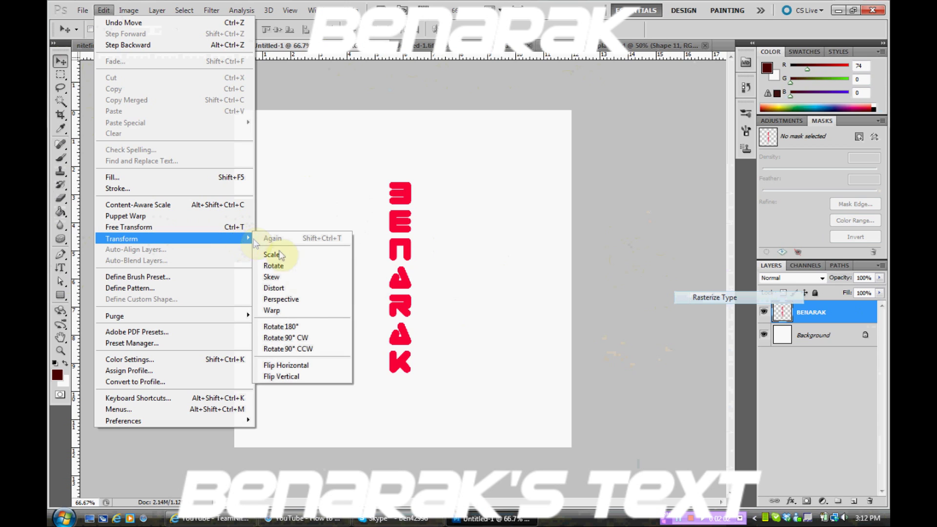
pyautogui.click(303, 299)
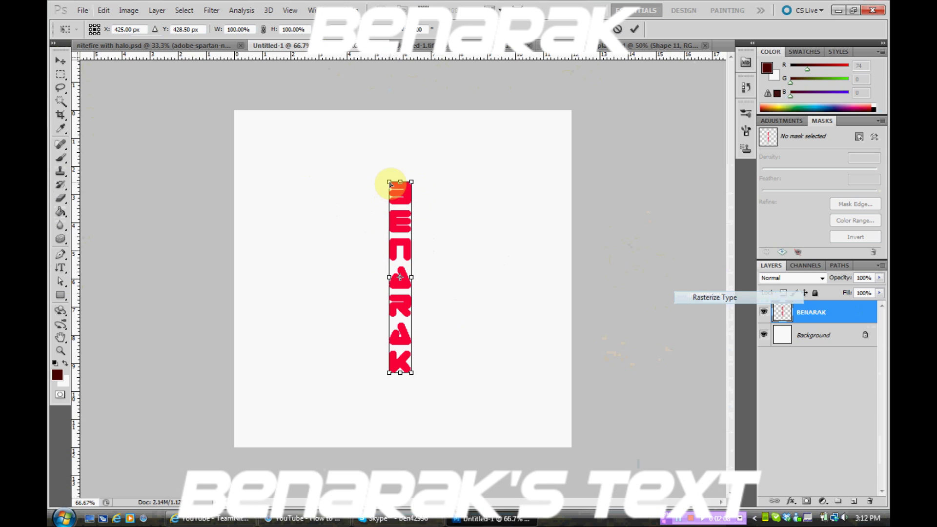
pyautogui.moveTo(389, 182); pyautogui.dragTo(374, 182)
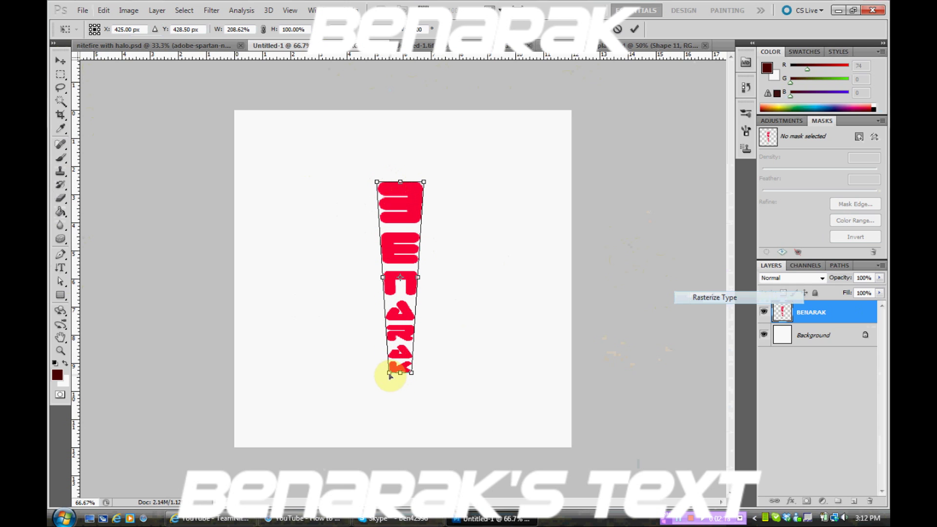
pyautogui.moveTo(387, 376); pyautogui.dragTo(390, 377)
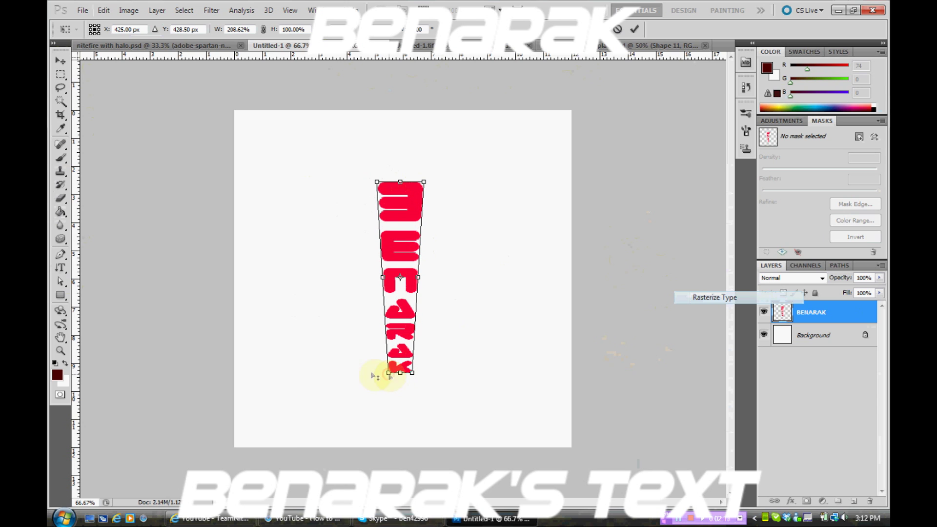
pyautogui.press('Return')
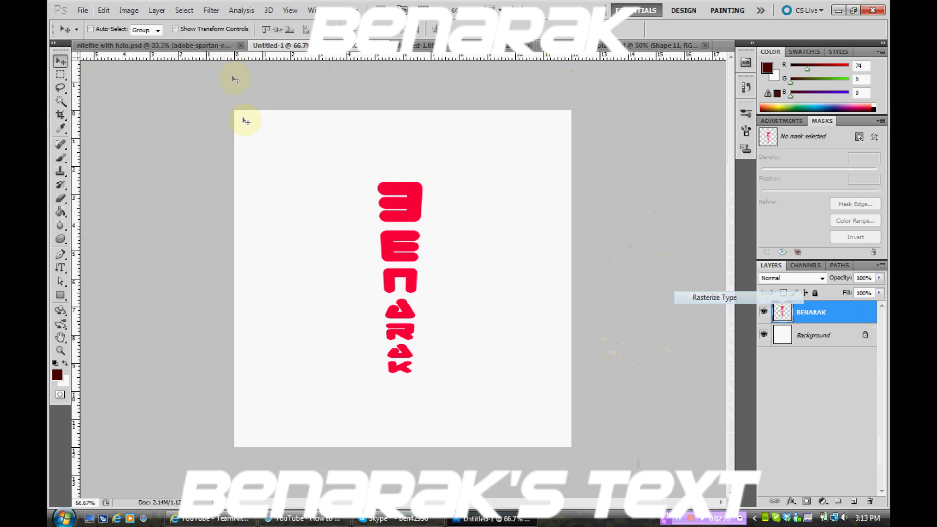
# Open the BENARAK layer's blending options and enable Drop Shadow, Inner Shadow, Outer Glow, Inner Glow, and Bevel and Emboss.
pyautogui.rightClick(808, 317)
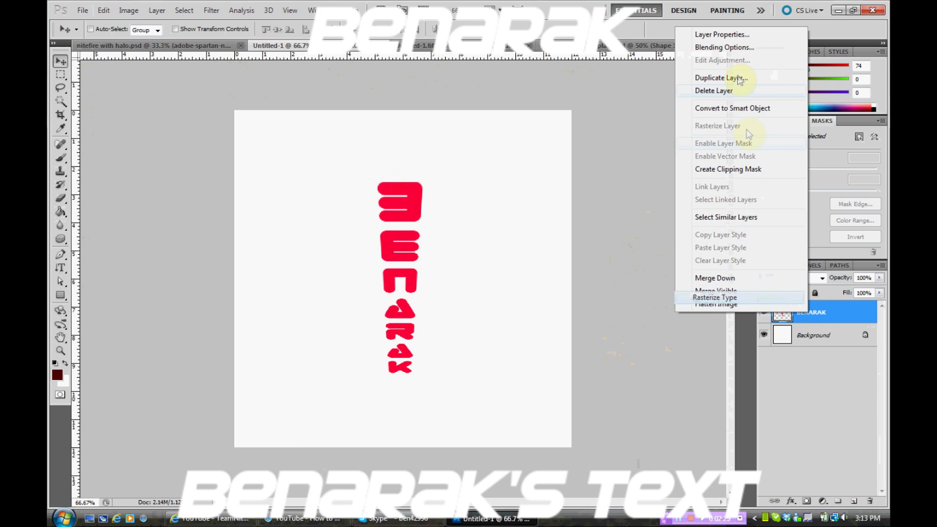
pyautogui.click(736, 49)
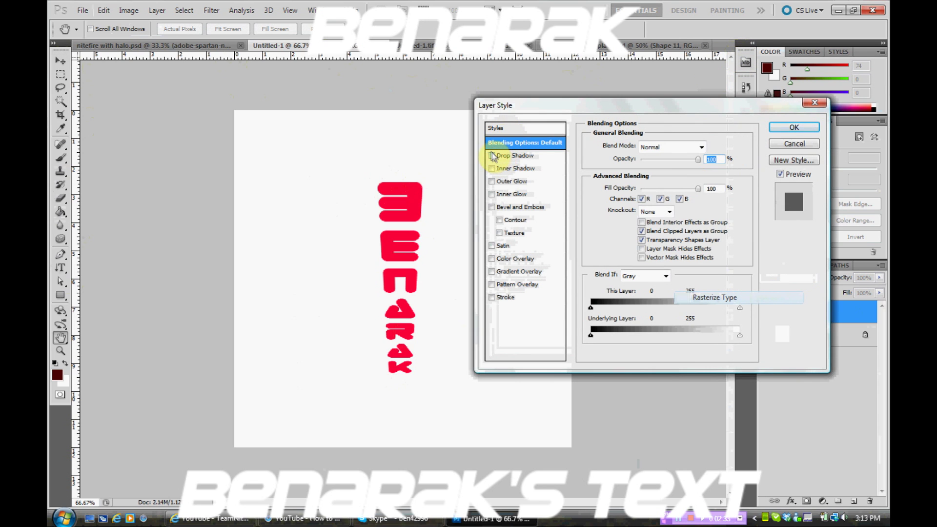
pyautogui.click(492, 157)
pyautogui.click(492, 169)
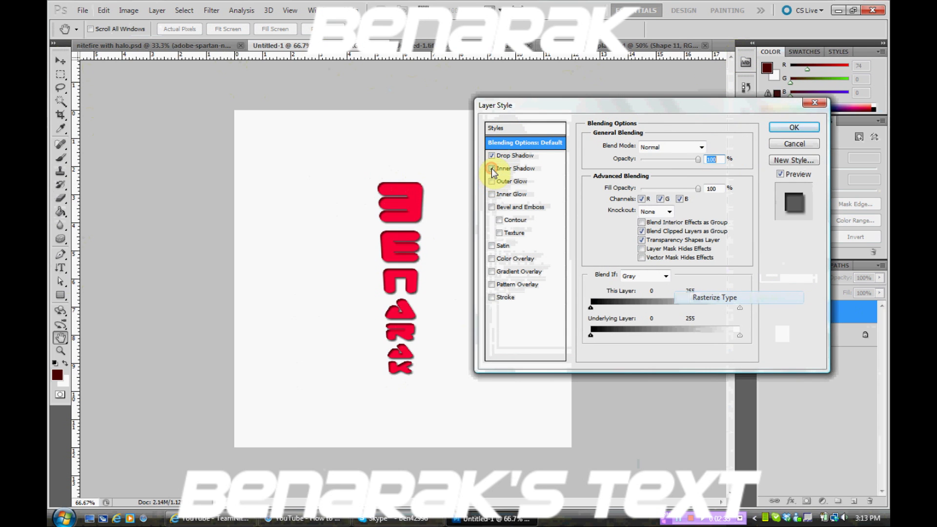
pyautogui.click(492, 182)
pyautogui.click(492, 195)
pyautogui.click(492, 207)
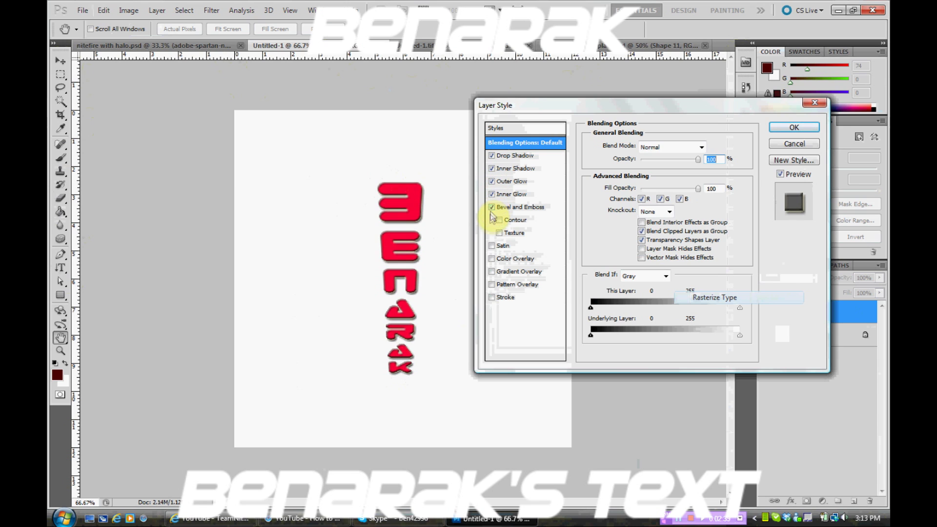
# Enable Contour, Satin, Color Overlay and Pattern Overlay for the layer, leaving Texture, Gradient Overlay and Stroke off.
pyautogui.click(499, 220)
pyautogui.click(499, 233)
pyautogui.click(501, 234)
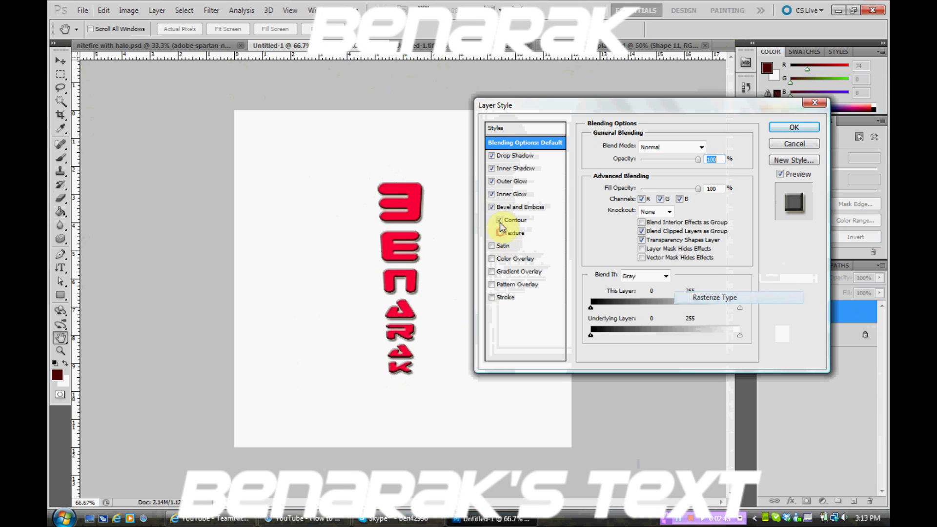
pyautogui.click(492, 246)
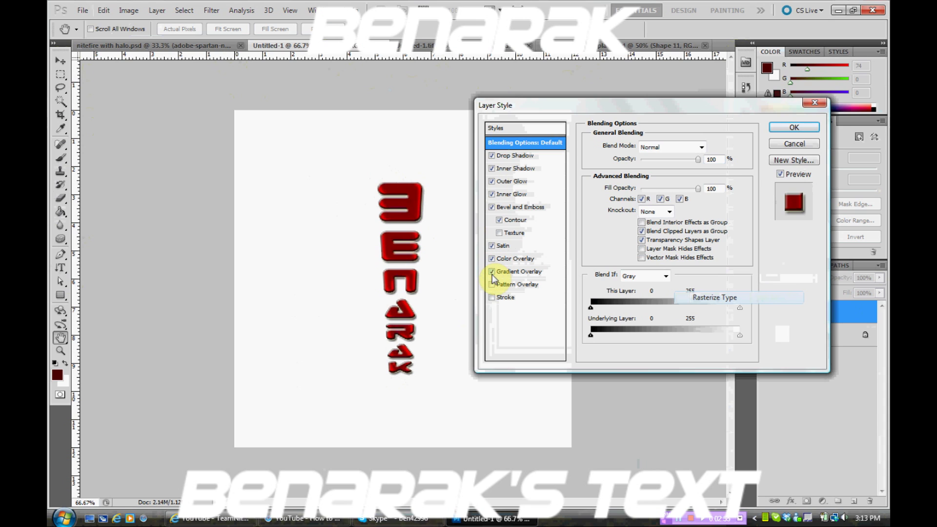
pyautogui.click(492, 297)
pyautogui.click(492, 298)
pyautogui.click(492, 298)
pyautogui.click(491, 298)
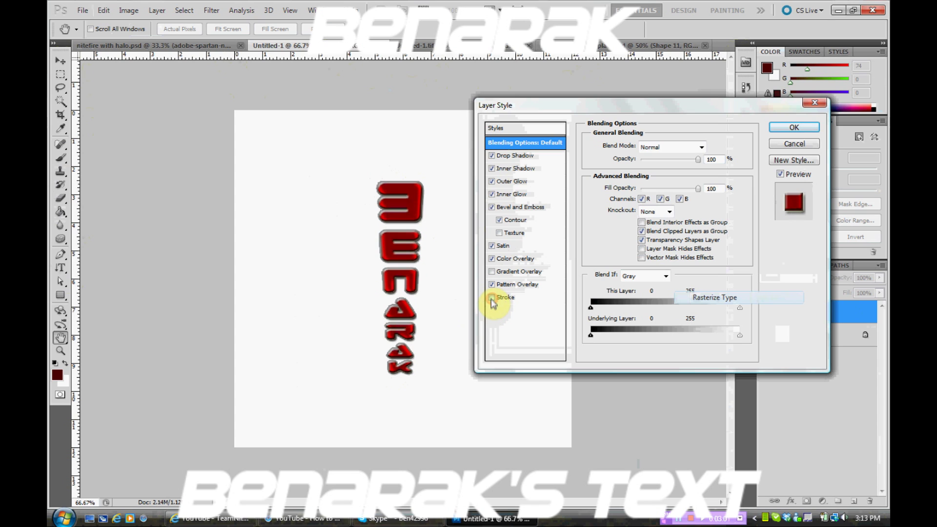
# Try Pin Light and Screen for the Color Overlay blend mode, settle on Lighten, and apply the layer style.
pyautogui.click(507, 262)
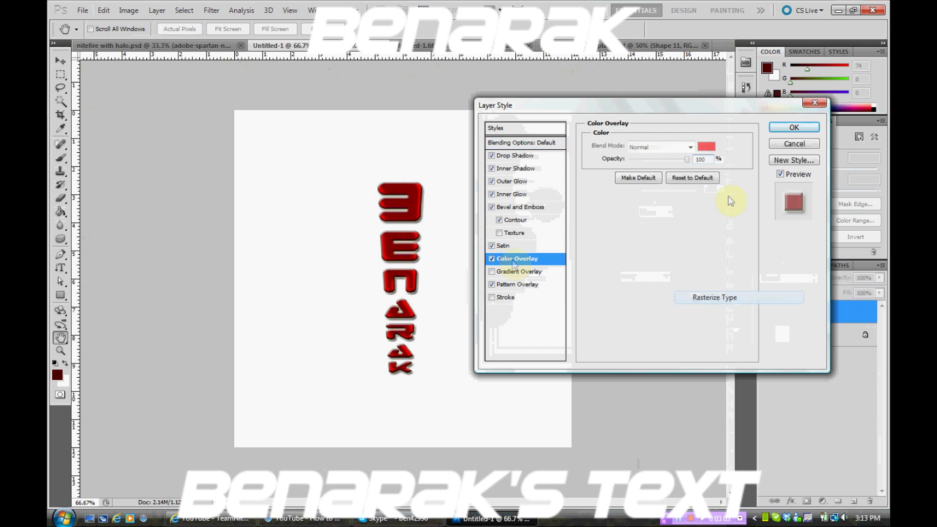
pyautogui.click(692, 148)
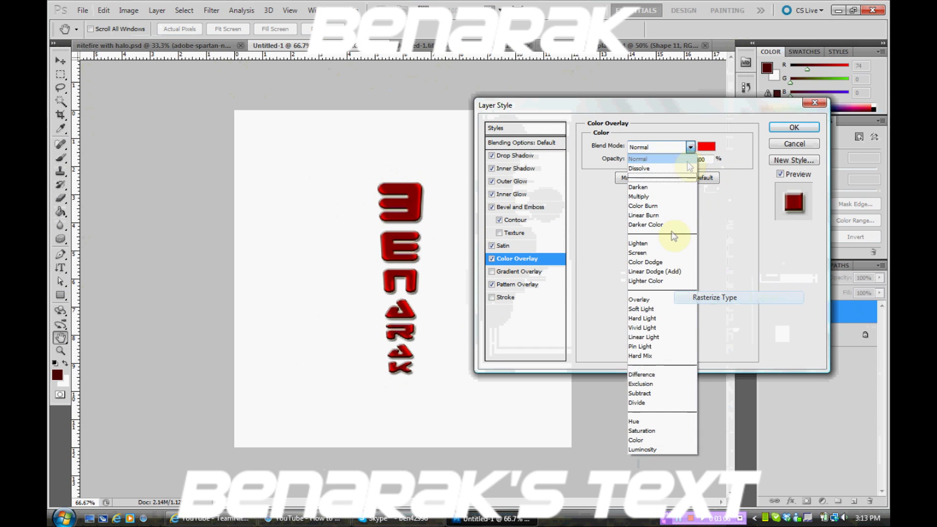
pyautogui.click(657, 347)
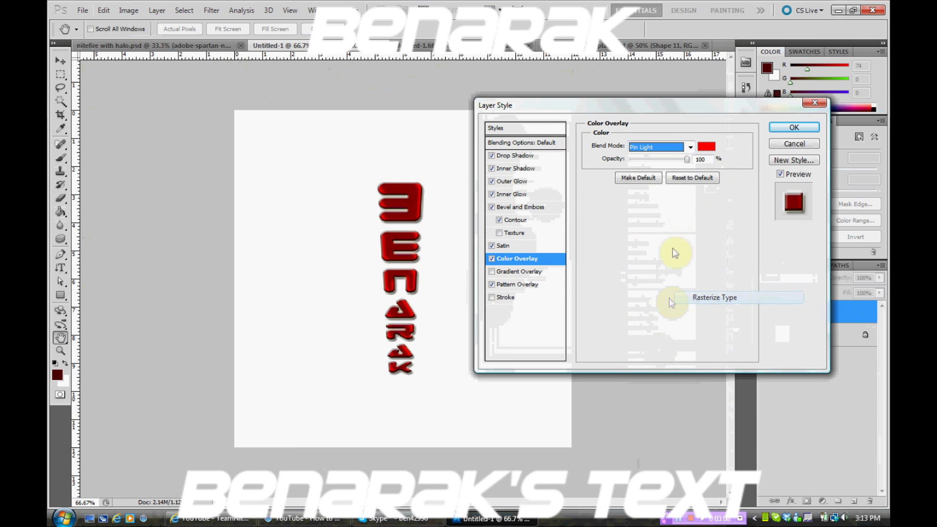
pyautogui.click(688, 147)
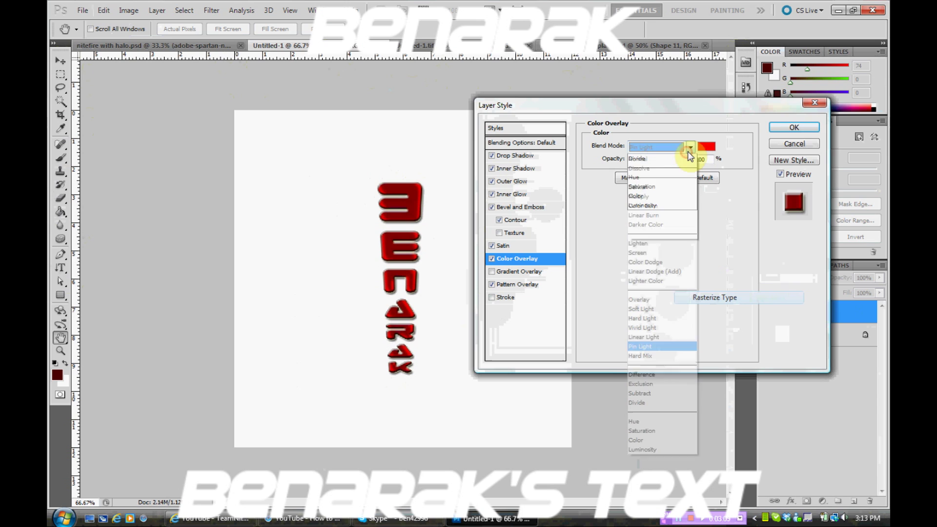
pyautogui.click(663, 252)
pyautogui.click(686, 151)
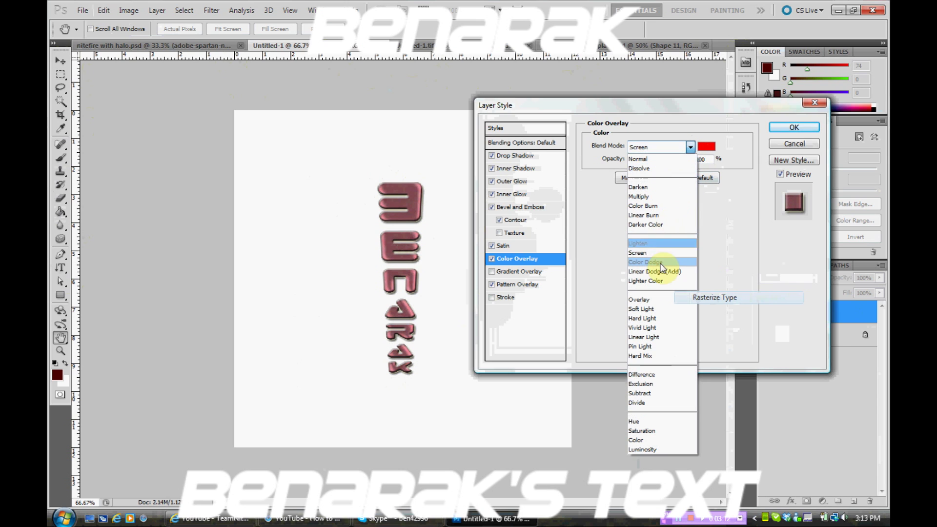
pyautogui.click(656, 240)
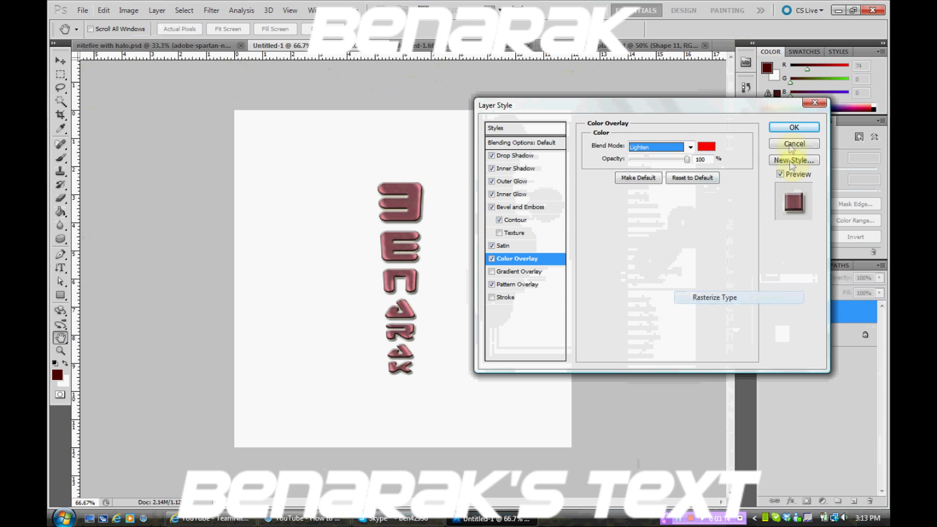
pyautogui.click(797, 128)
# Shift the BENARAK lettering slightly upward on the canvas and delete the Background layer.
pyautogui.moveTo(404, 229)
pyautogui.mouseDown()
pyautogui.moveTo(360, 205)
pyautogui.moveTo(335, 151)
pyautogui.moveTo(366, 213)
pyautogui.moveTo(403, 225)
pyautogui.mouseUp()
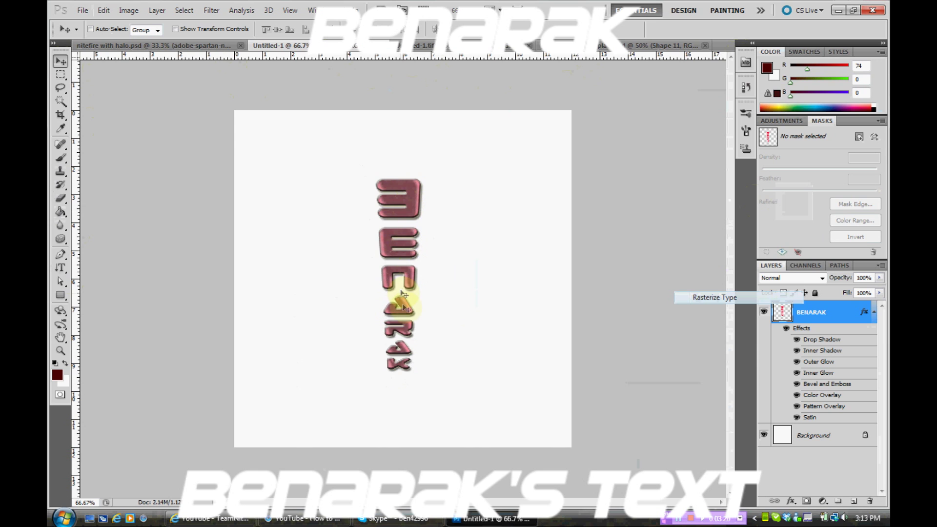
pyautogui.moveTo(406, 342); pyautogui.dragTo(408, 323)
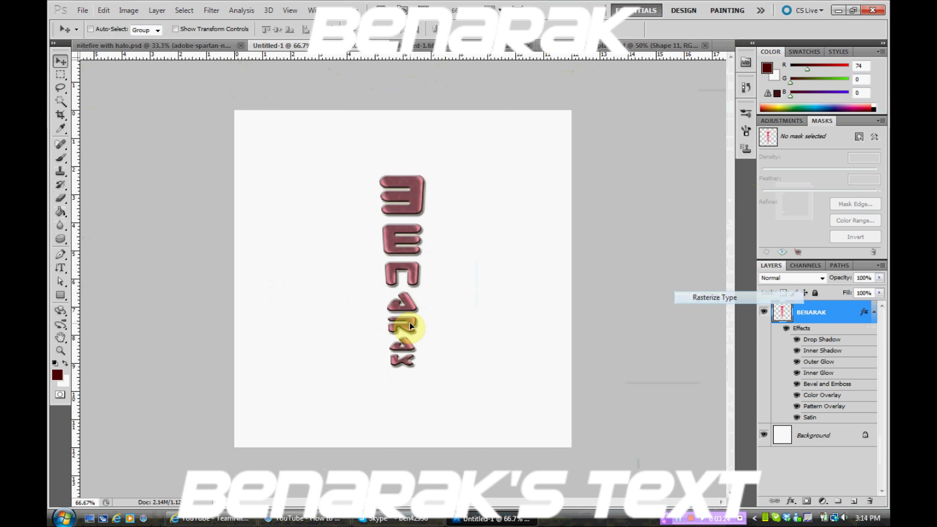
pyautogui.click(820, 437)
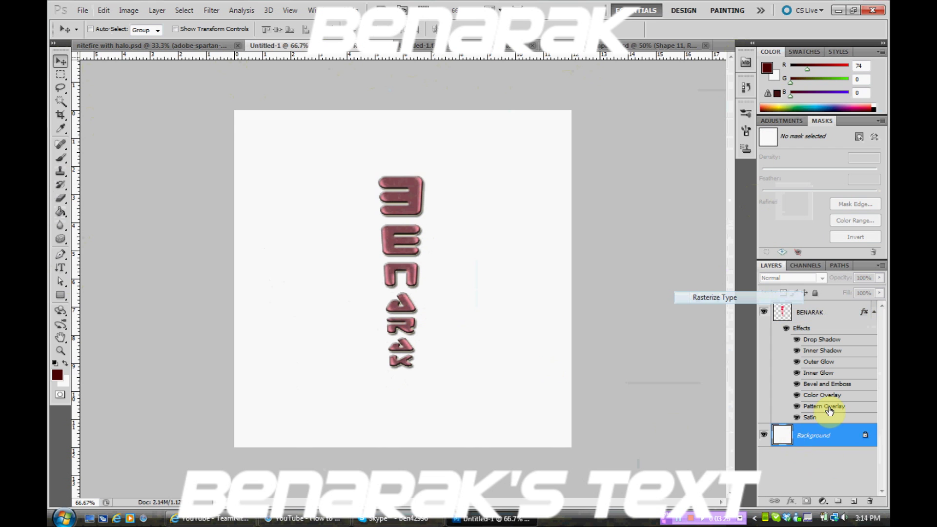
pyautogui.press('Delete')
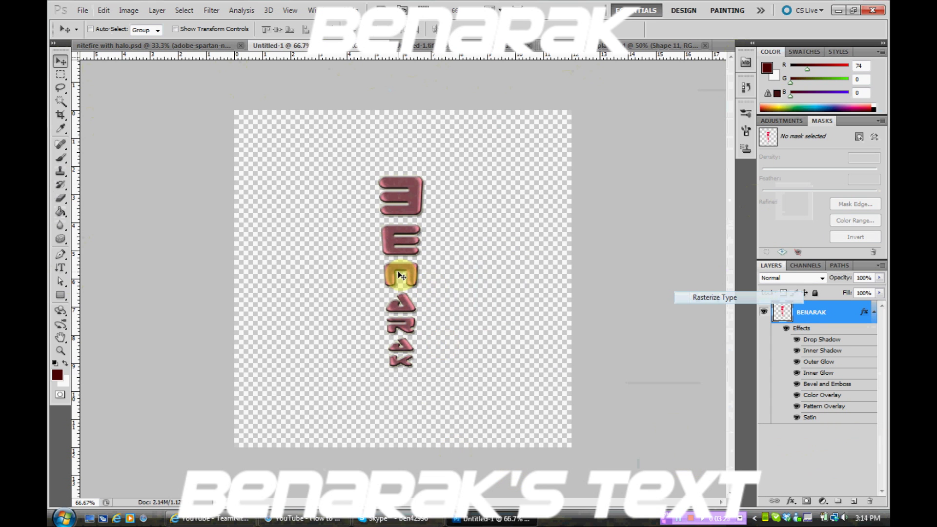
# Apply another Perspective transform to the BENARAK lettering, pulling its lower corner outward and its upper corner slightly inward.
pyautogui.click(104, 10)
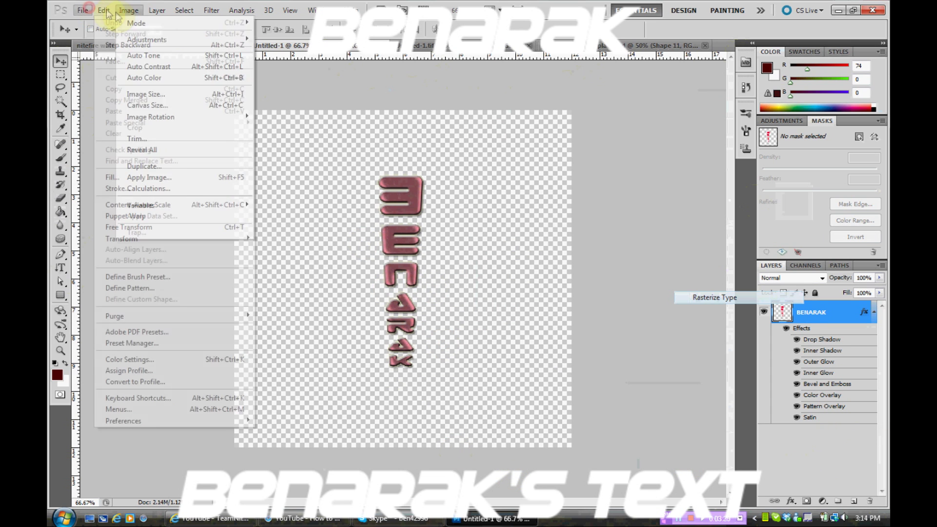
pyautogui.moveTo(152, 238)
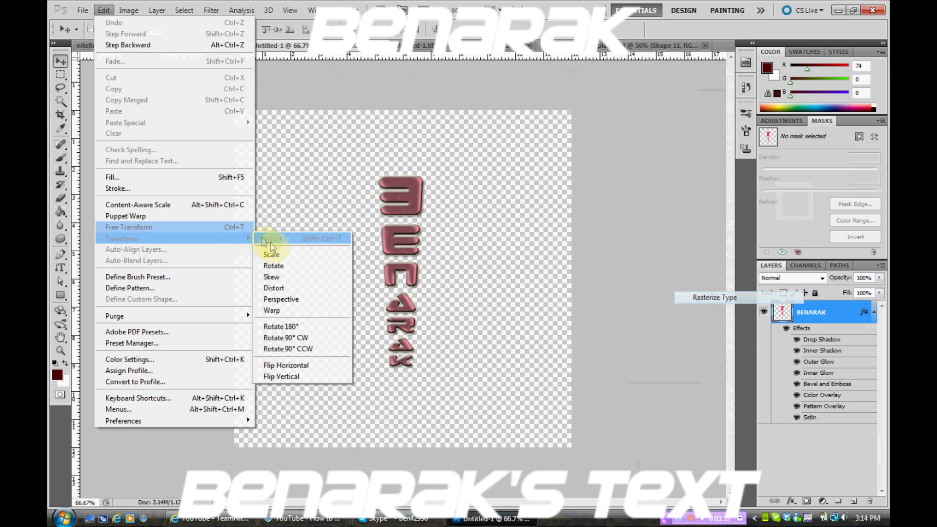
pyautogui.click(281, 299)
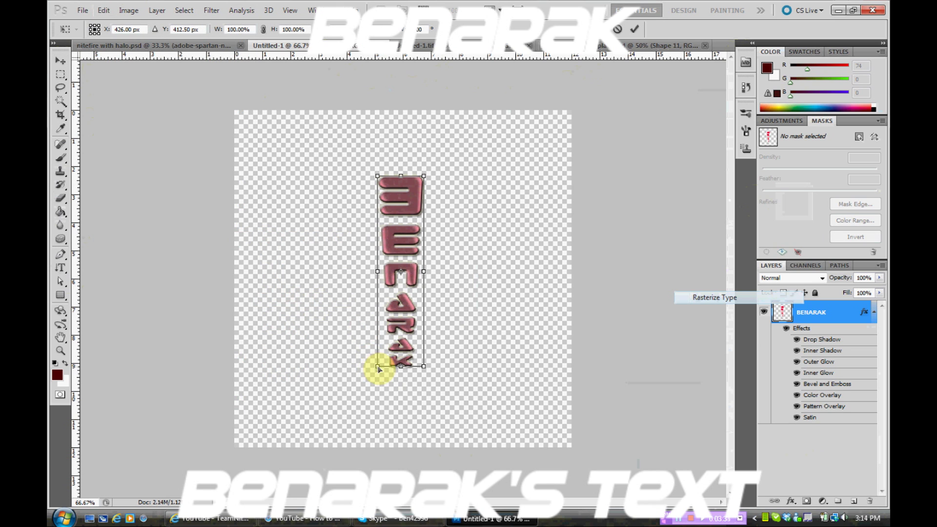
pyautogui.moveTo(373, 370); pyautogui.dragTo(320, 366)
pyautogui.moveTo(423, 180); pyautogui.dragTo(411, 172)
pyautogui.press('Return')
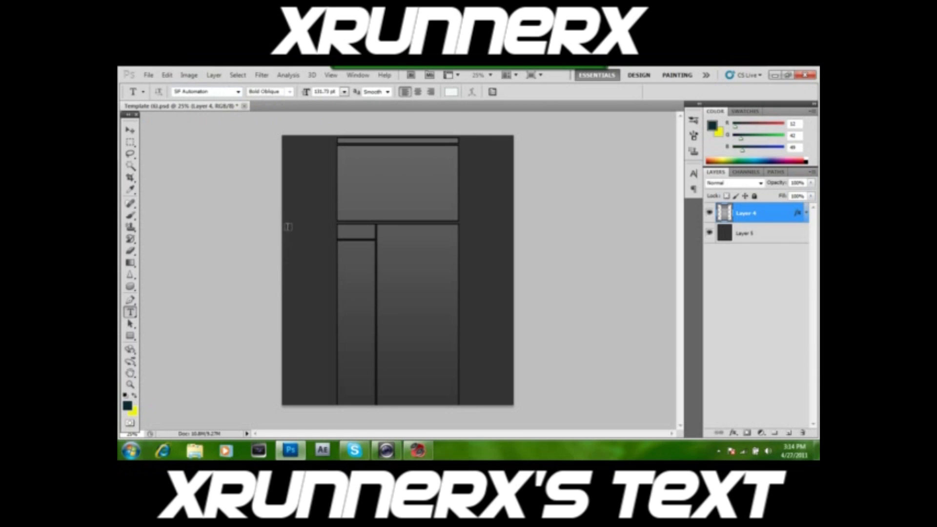
# Add the text "xrunnerx" in white SP Automaton Bold Oblique, starting in the template's left margin.
pyautogui.click(295, 286)
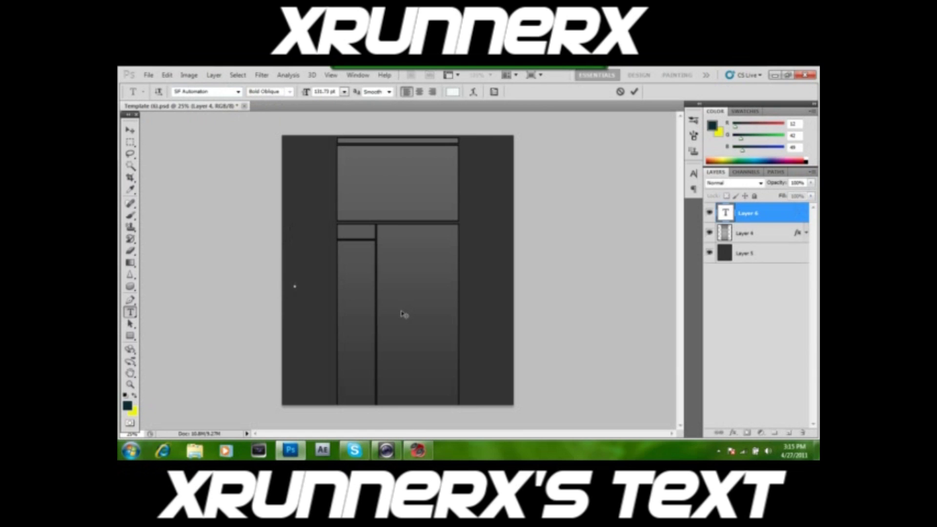
pyautogui.write('xrunner')
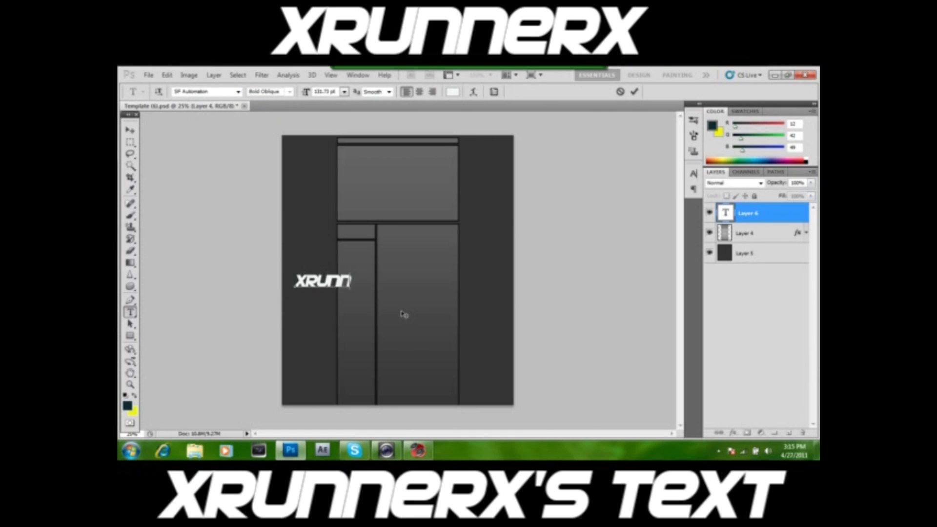
pyautogui.write('x')
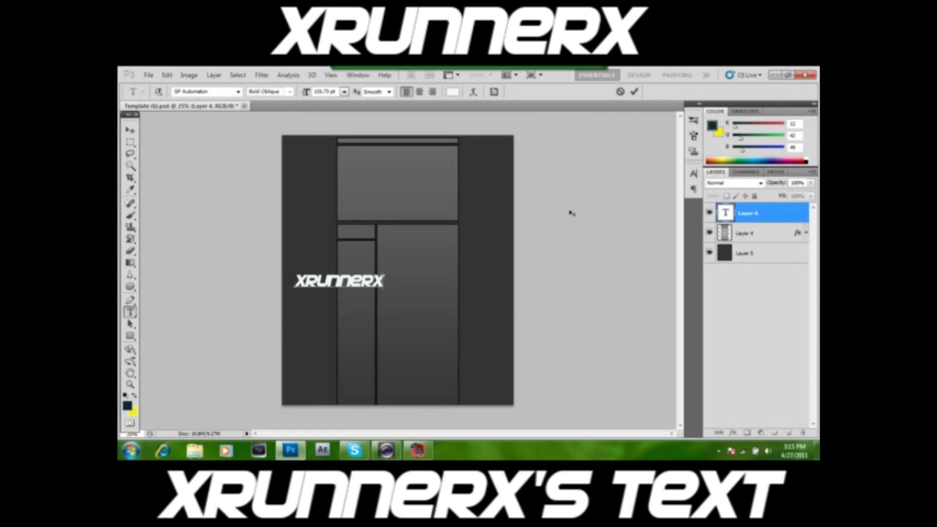
pyautogui.hotkey('ctrl', 'Return')
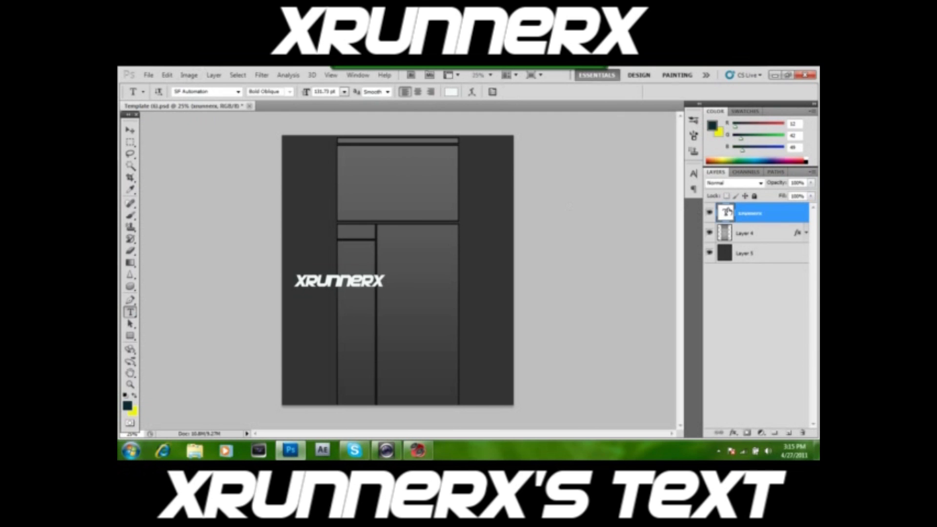
# Open the xrunnerx layer's blending options, enable Drop Shadow and Bevel and Emboss, and reduce the bevel size to its minimum.
pyautogui.rightClick(730, 223)
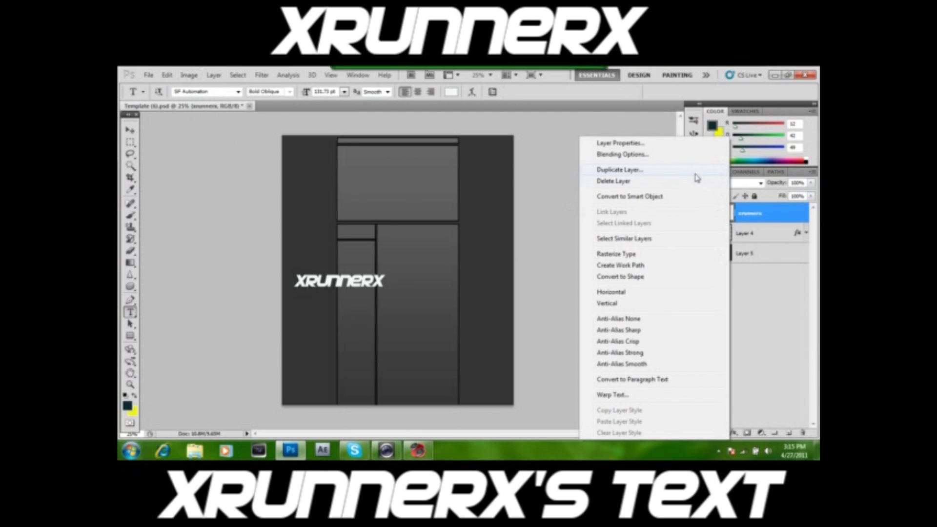
pyautogui.click(684, 155)
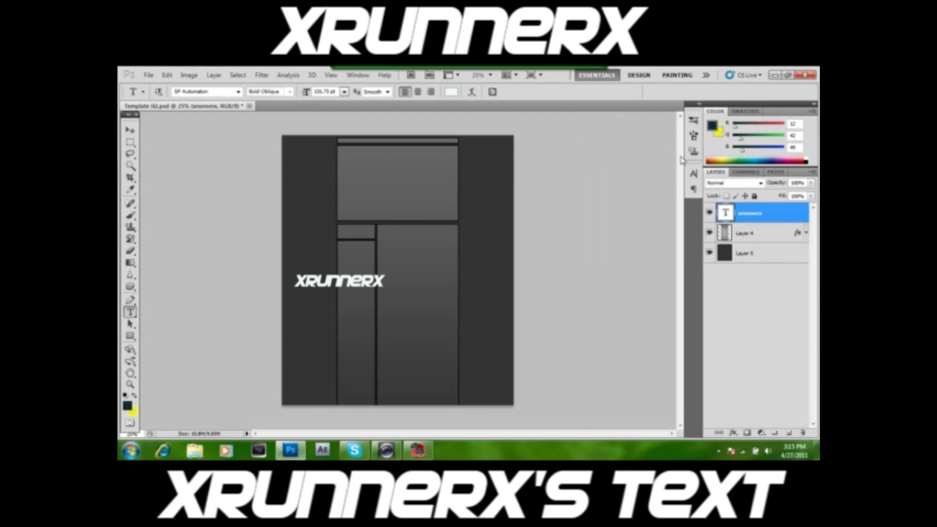
pyautogui.click(565, 211)
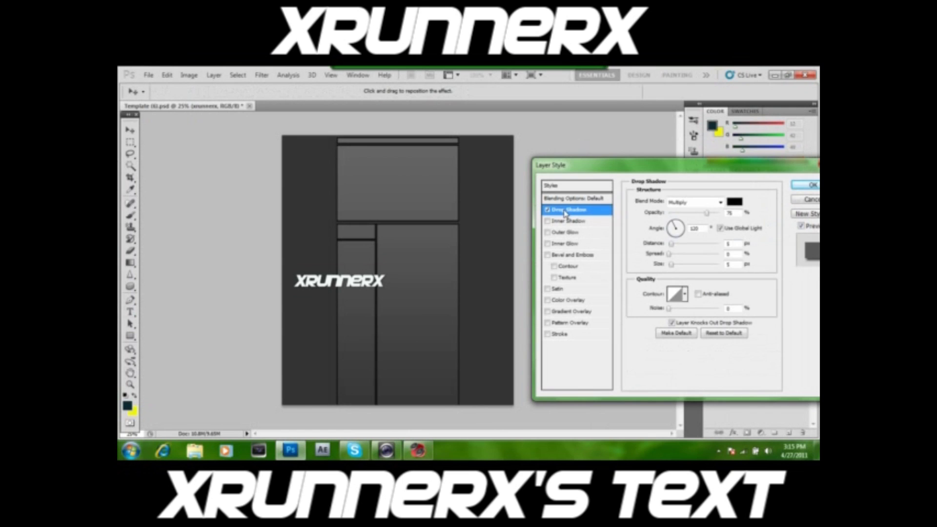
pyautogui.click(567, 256)
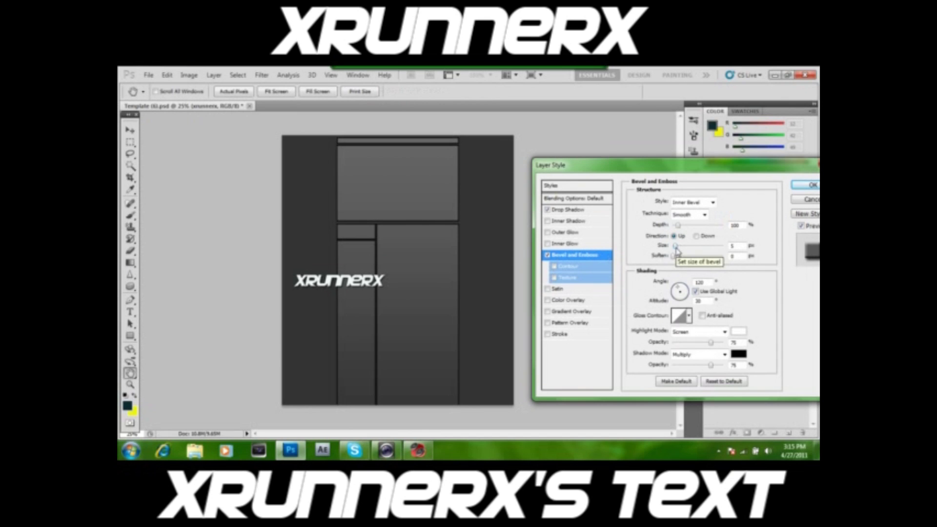
pyautogui.moveTo(676, 247); pyautogui.dragTo(658, 252)
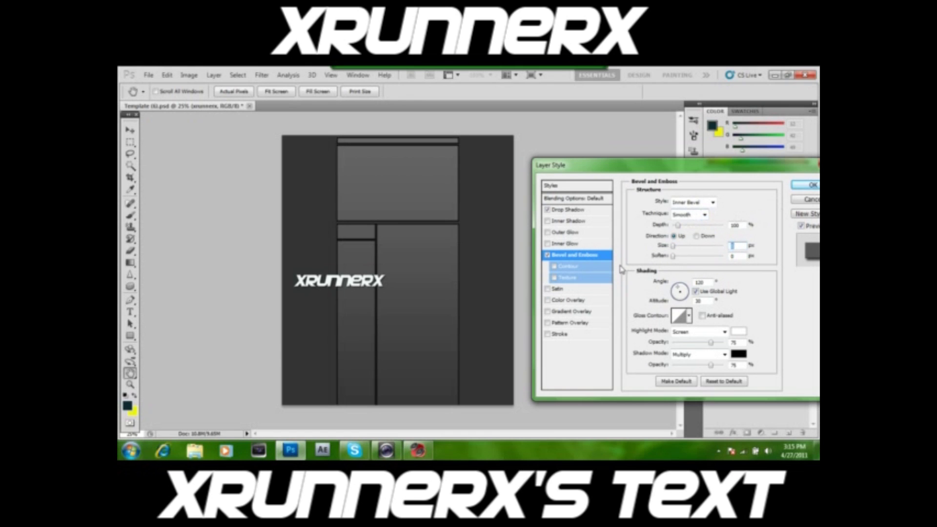
# Enable a linear black-to-white Gradient Overlay on the xrunnerx text, keep its gradient unedited, and apply the layer style.
pyautogui.click(572, 313)
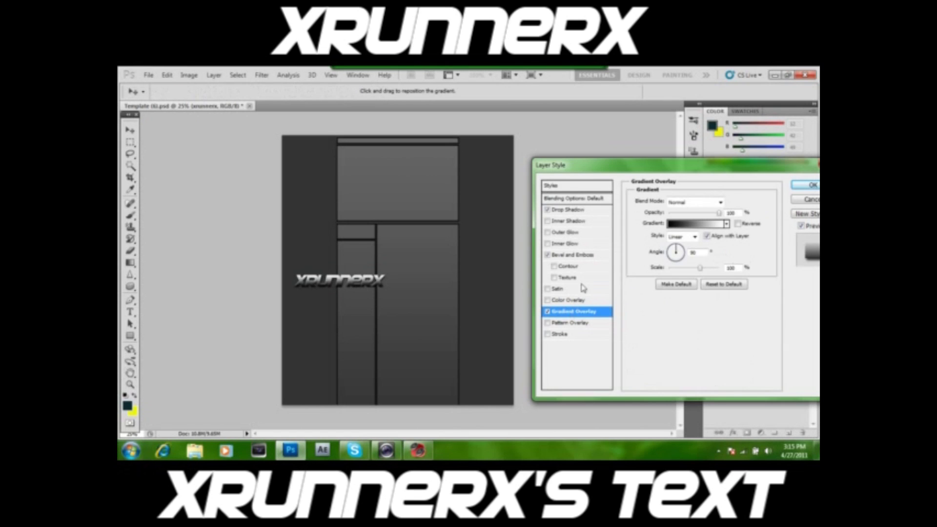
pyautogui.click(683, 225)
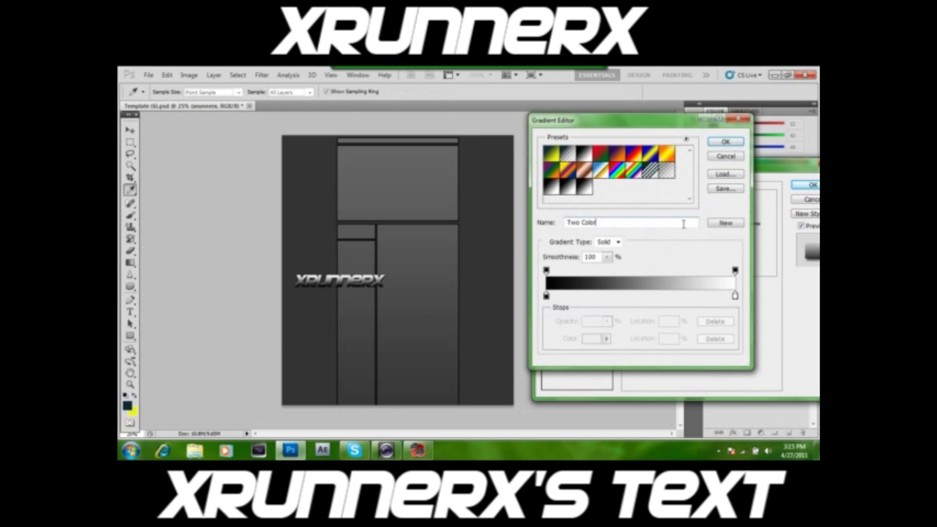
pyautogui.click(731, 160)
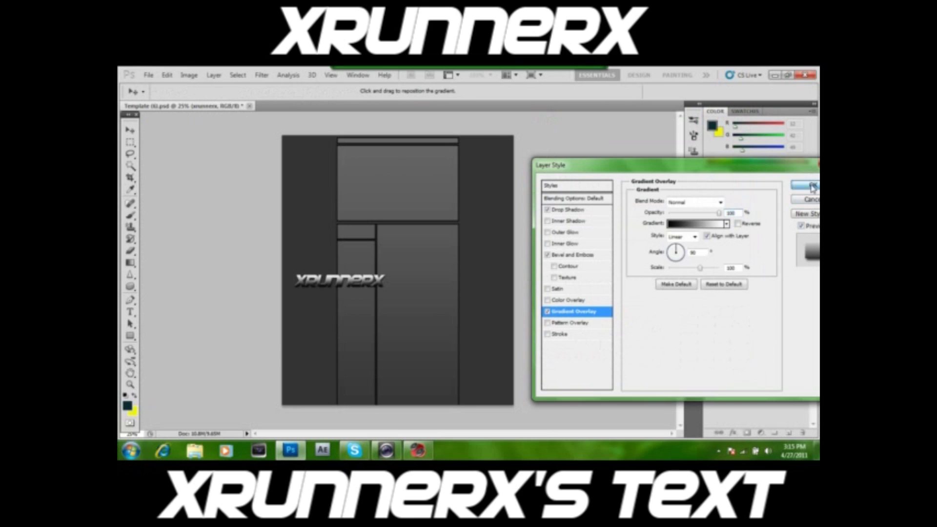
pyautogui.click(813, 186)
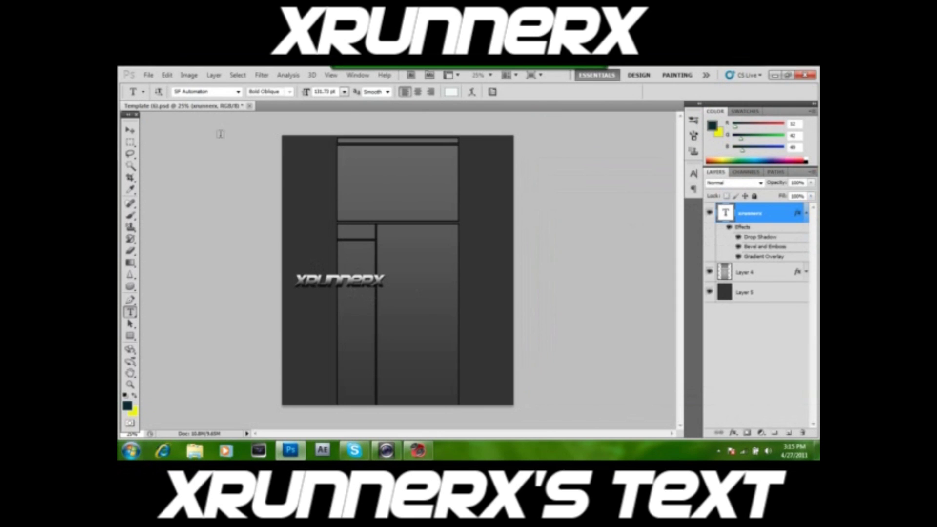
# Rotate the xrunnerx text 90° counterclockwise and move it into the left margin beside the template's columns.
pyautogui.click(167, 74)
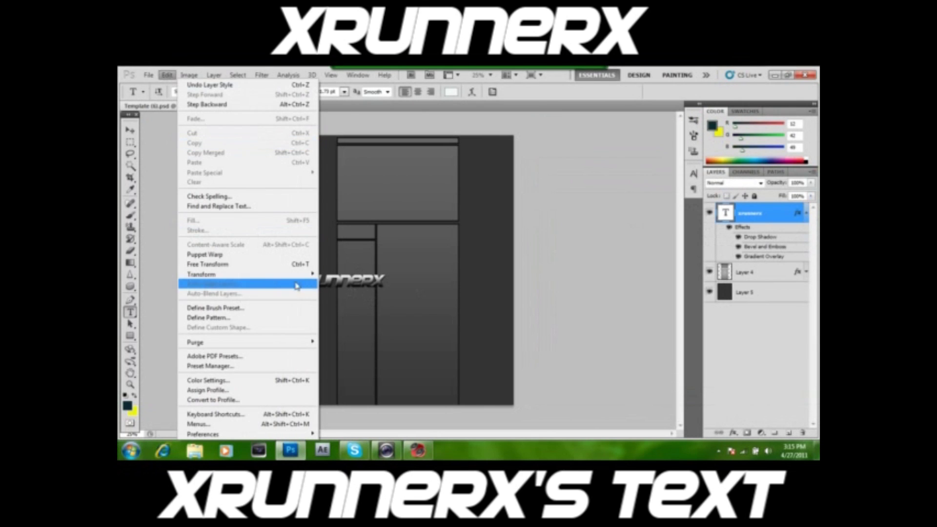
pyautogui.moveTo(304, 275)
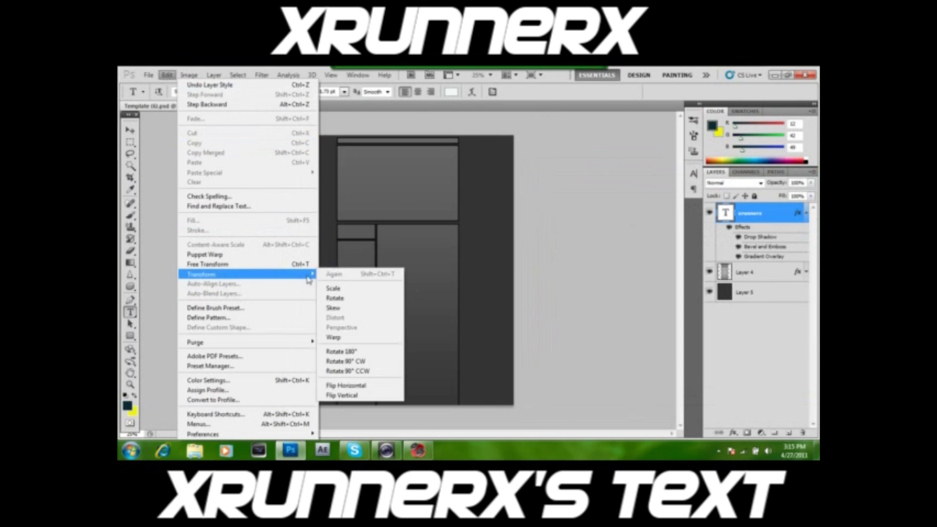
pyautogui.click(361, 370)
pyautogui.click(336, 324)
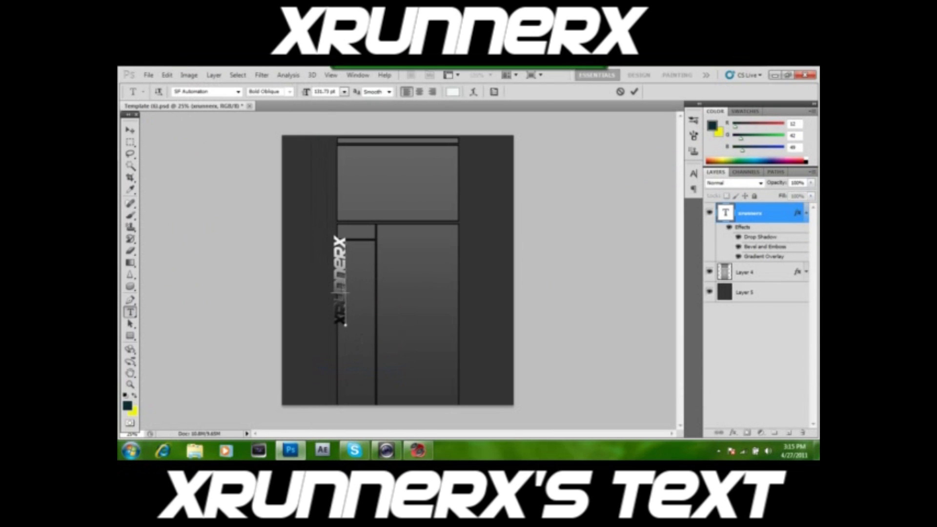
pyautogui.moveTo(317, 320); pyautogui.dragTo(316, 312)
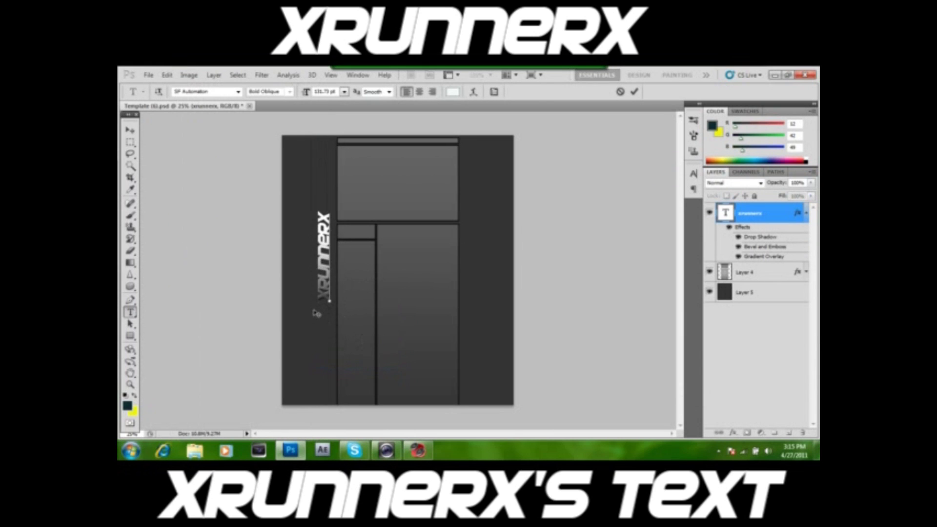
# Enlarge the vertical xrunnerx text to 143.17 pt and commit the text edit.
pyautogui.hotkey('ctrl', 'a')
pyautogui.hotkey('ctrl', 'shift', '.')
pyautogui.hotkey('ctrl', 'shift', '.')
pyautogui.hotkey('ctrl', 'shift', '.')
pyautogui.hotkey('ctrl', 'shift', '.')
pyautogui.hotkey('ctrl', 'shift', '.')
pyautogui.hotkey('ctrl', 'shift', '.')
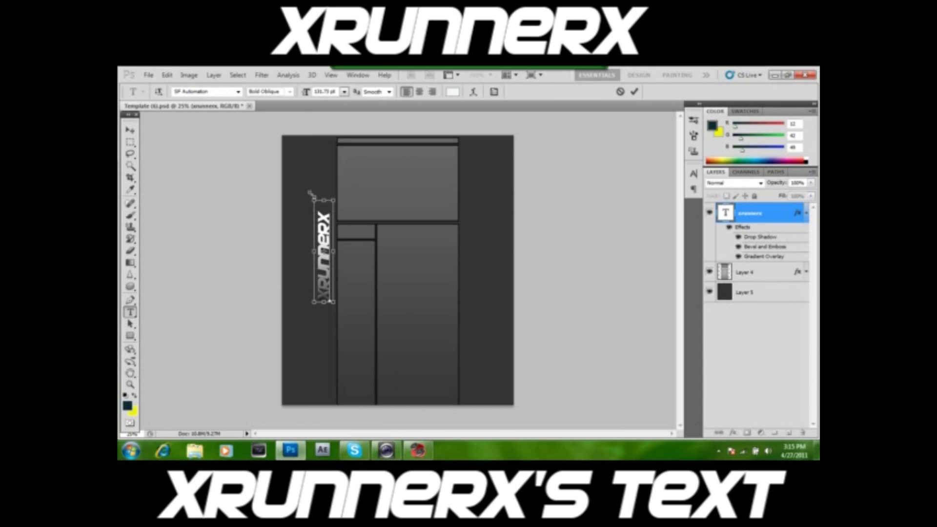
pyautogui.press('Right')
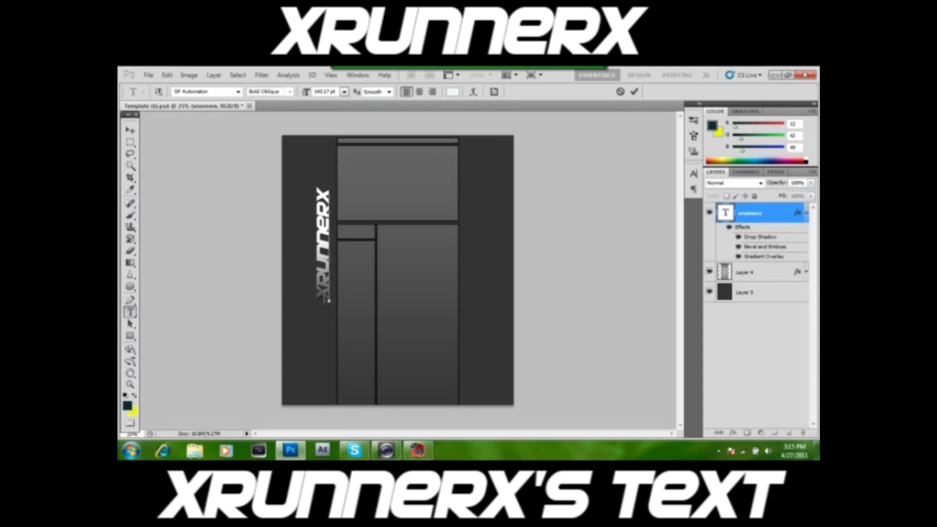
pyautogui.click(786, 213)
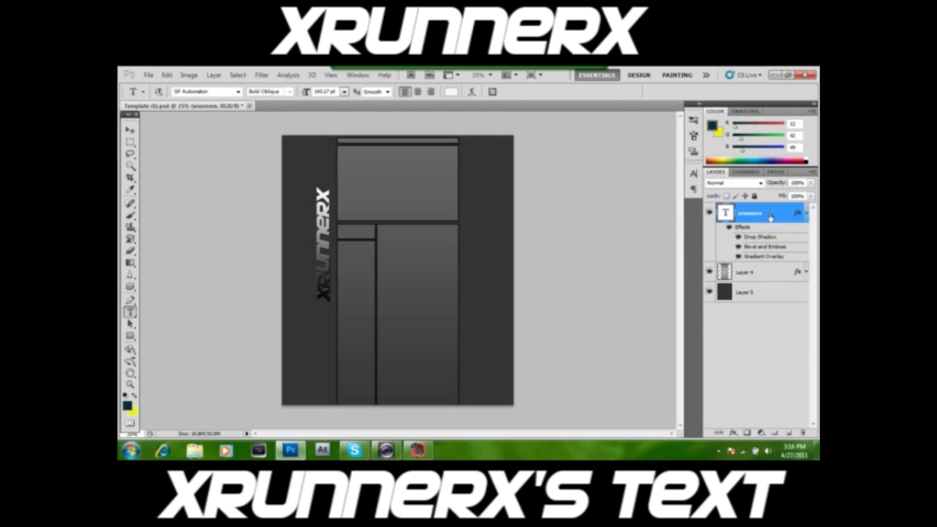
# Try an Inner Shadow on the xrunnerx text in its blending options and discard the change.
pyautogui.rightClick(770, 217)
pyautogui.click(732, 162)
pyautogui.click(552, 223)
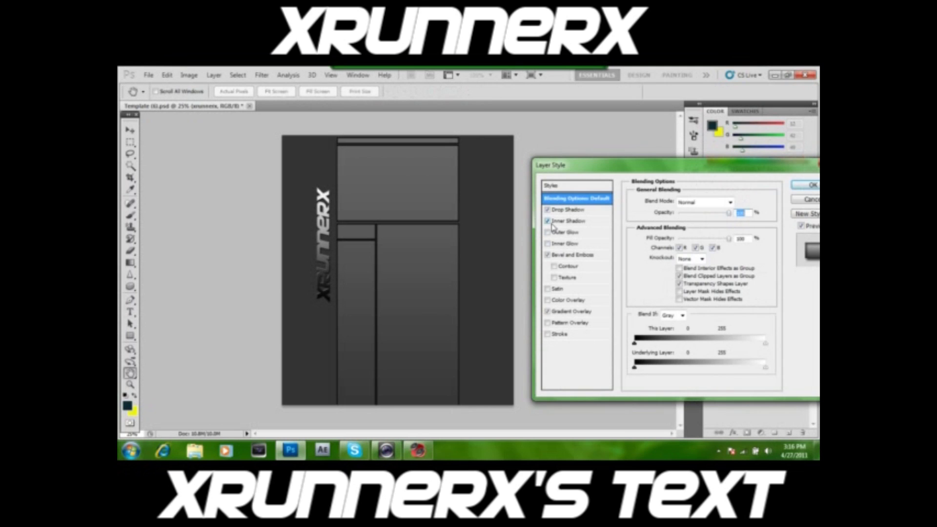
pyautogui.click(553, 226)
pyautogui.click(805, 204)
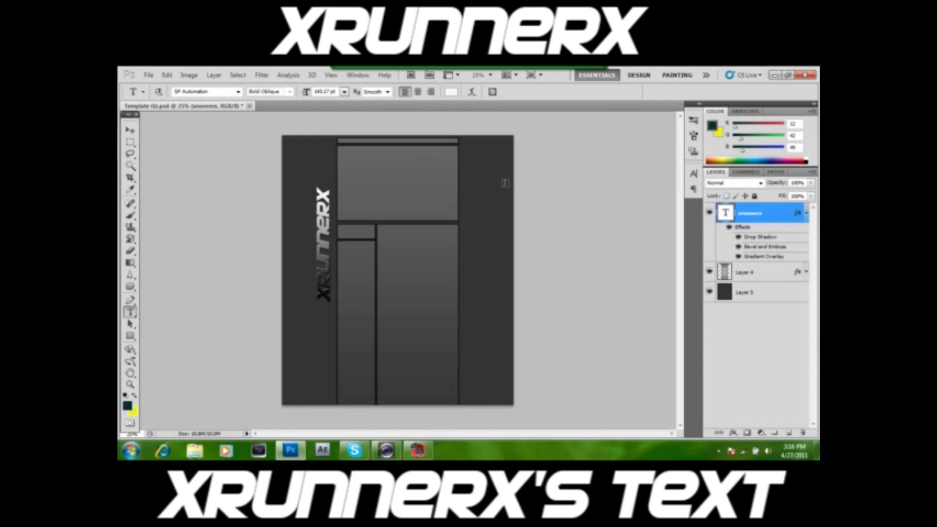
pyautogui.click(238, 92)
pyautogui.click(239, 92)
pyautogui.click(238, 93)
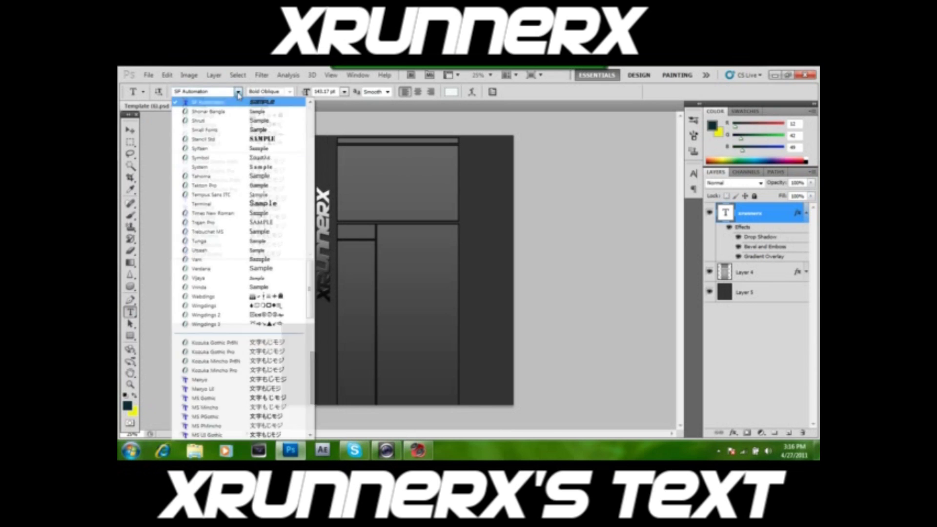
pyautogui.click(239, 93)
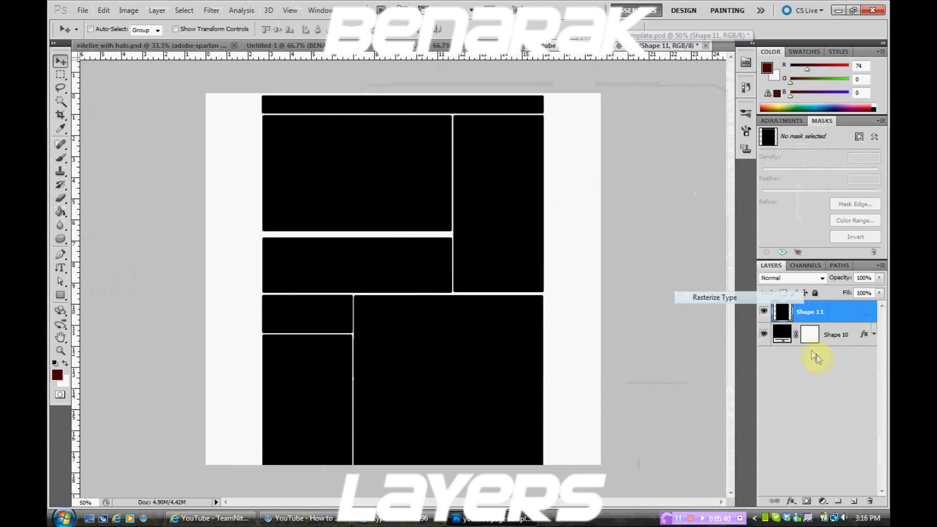
# Toggle the visibility of the Shape 11 and Shape 10 layers to examine what each contributes to the template.
pyautogui.click(764, 312)
pyautogui.click(764, 334)
pyautogui.click(764, 312)
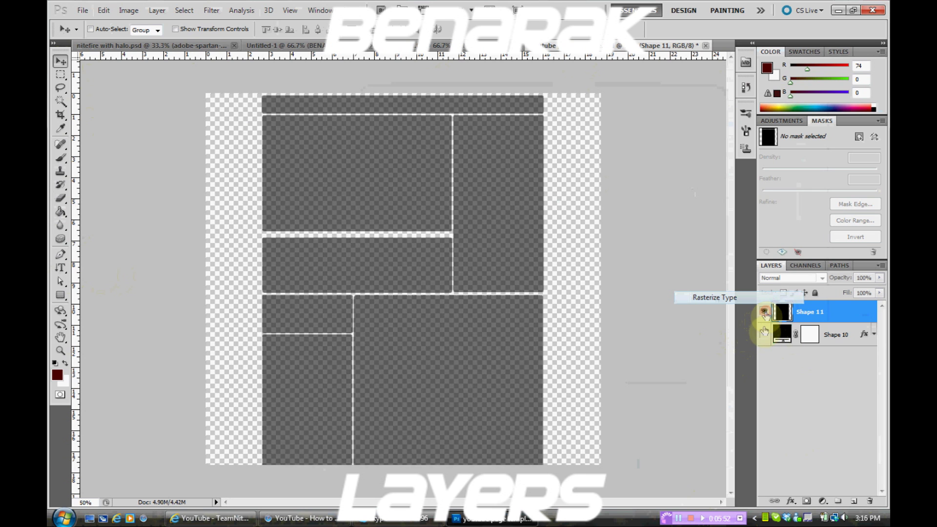
pyautogui.click(764, 334)
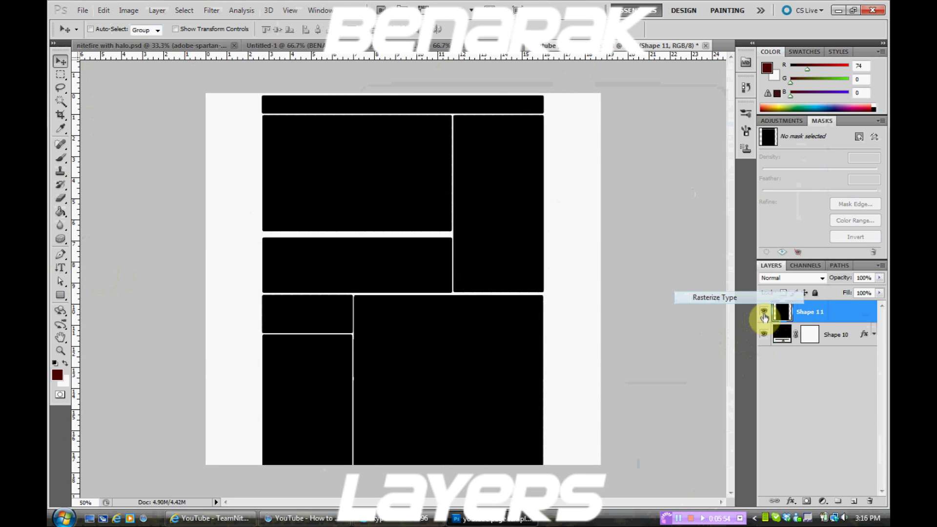
pyautogui.click(790, 334)
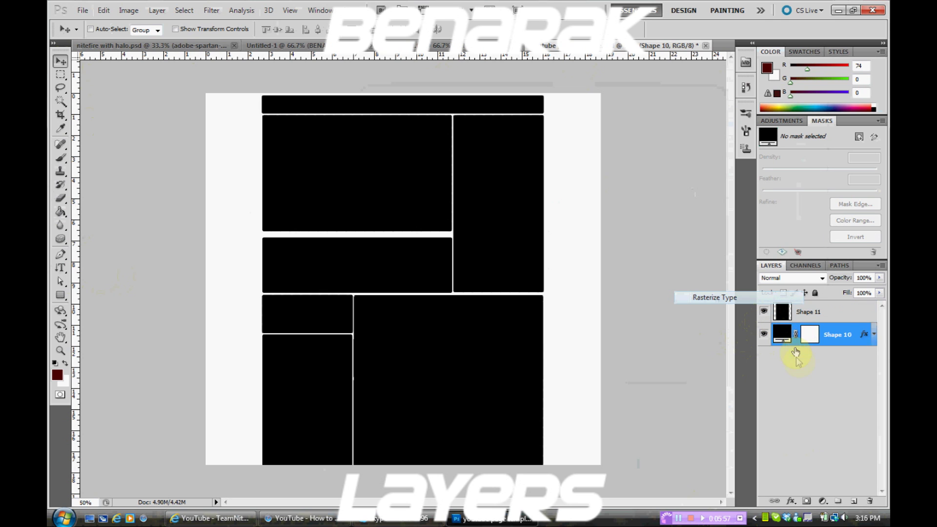
pyautogui.click(763, 334)
pyautogui.click(763, 335)
# Delete the Shape 10 background layer and try shifting the Shape 11 layout slightly down and to the left.
pyautogui.click(811, 336)
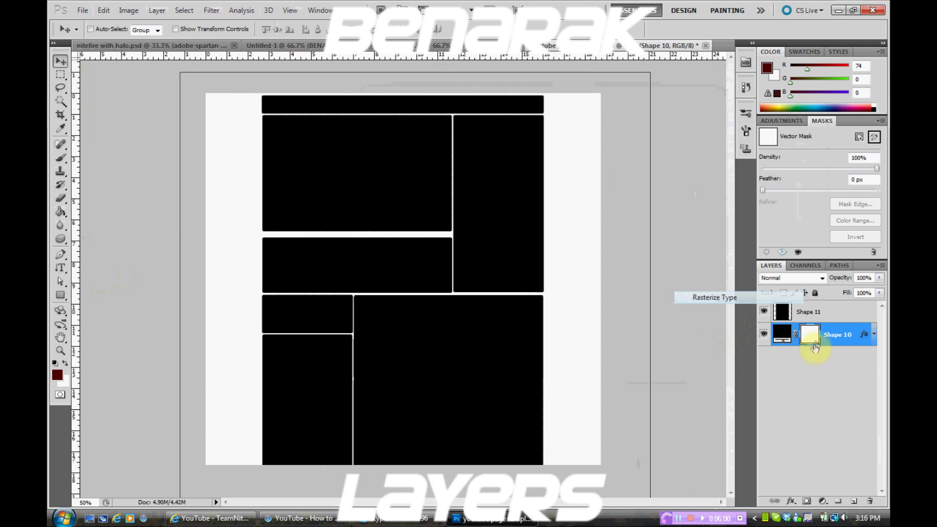
pyautogui.press('Delete')
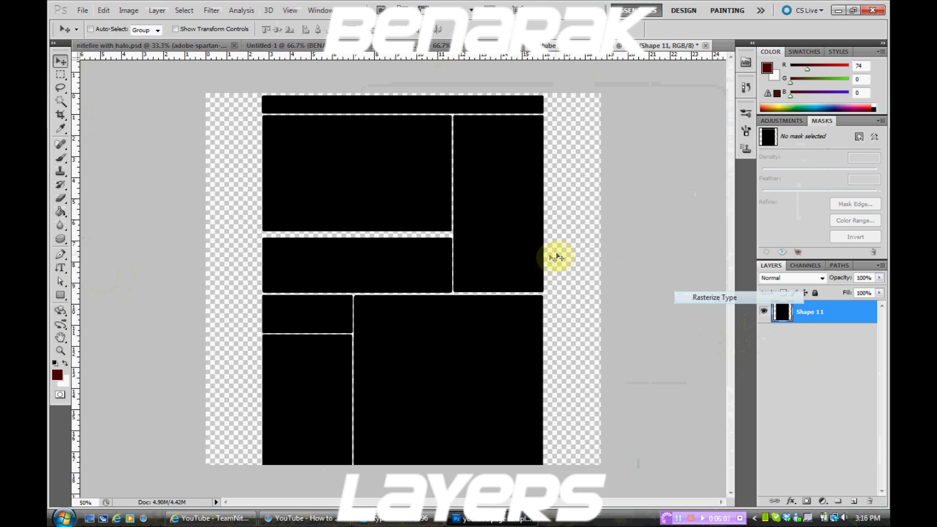
pyautogui.moveTo(519, 263); pyautogui.dragTo(502, 274)
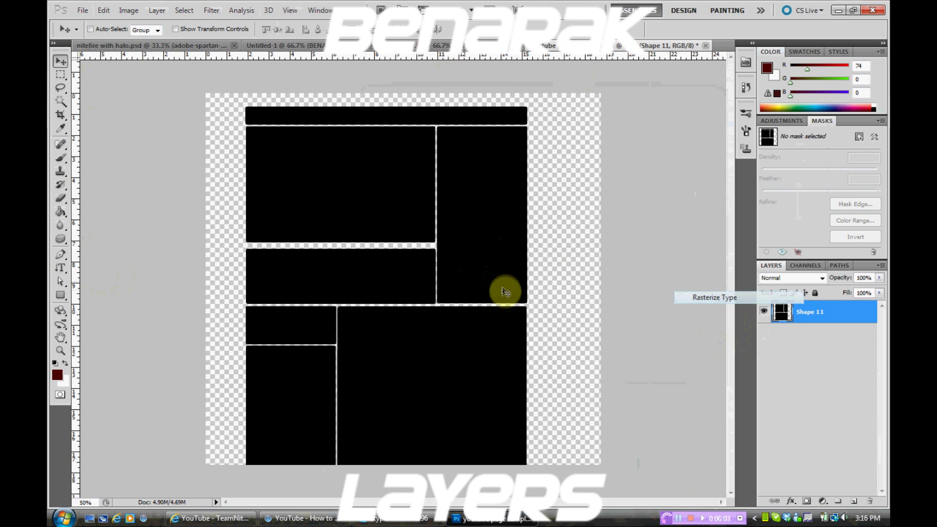
# Undo the Shape 11 move and the deletion of the Shape 10 layer.
pyautogui.hotkey('ctrl', 'z')
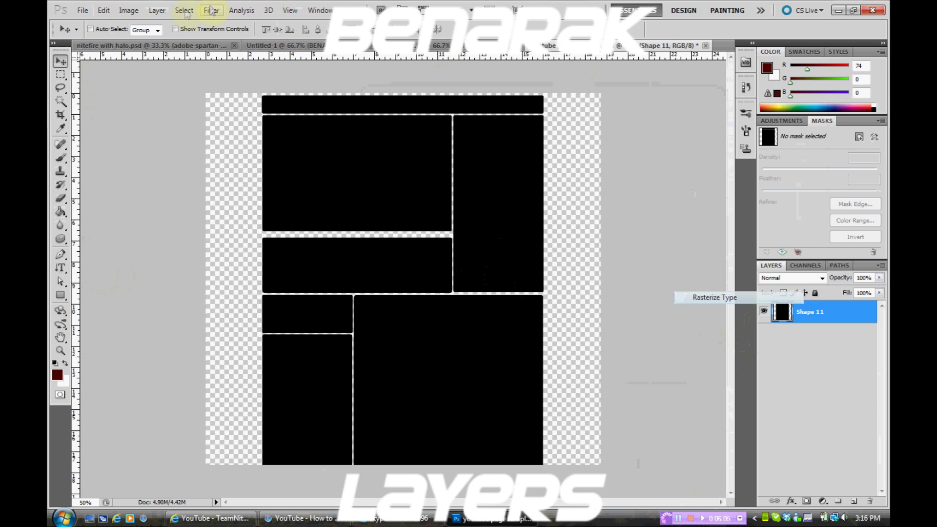
pyautogui.click(103, 10)
pyautogui.click(113, 49)
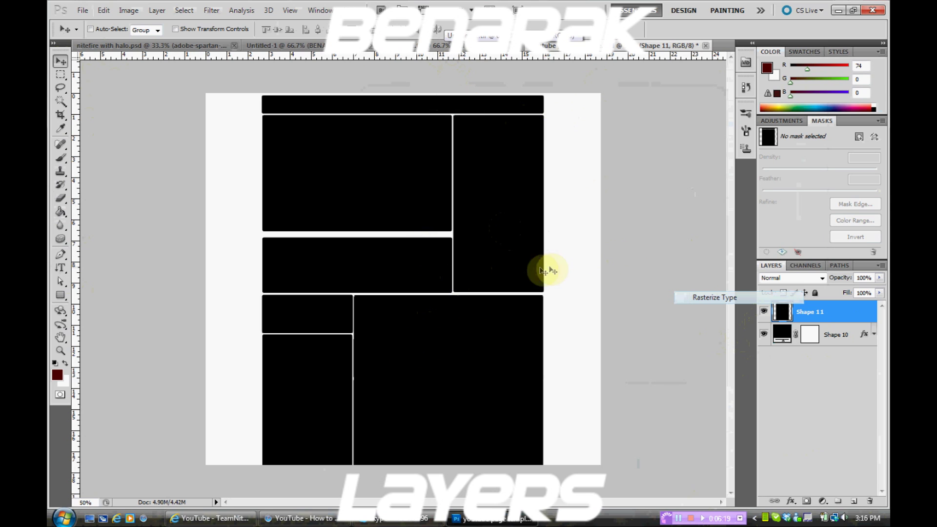
# Open the YTBackground PSD template from the BG folder.
pyautogui.click(77, 13)
pyautogui.click(93, 31)
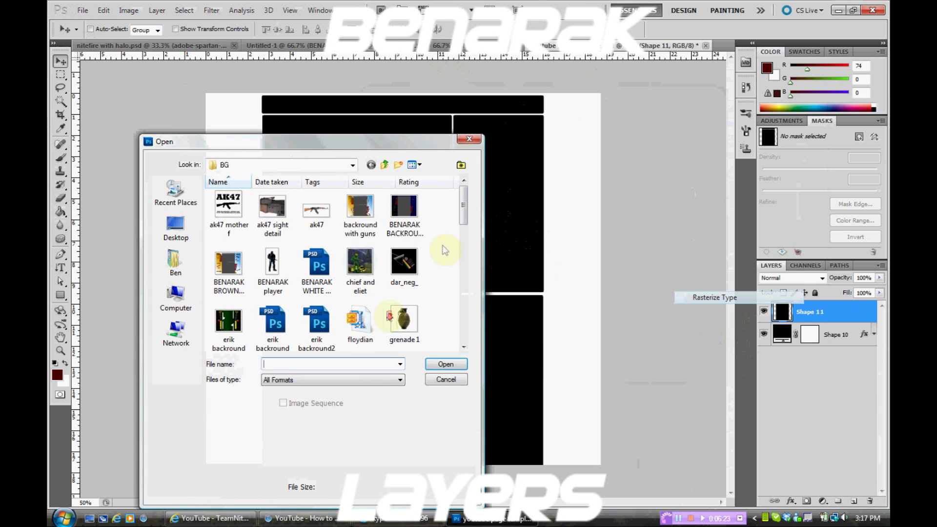
pyautogui.moveTo(464, 203); pyautogui.dragTo(462, 332)
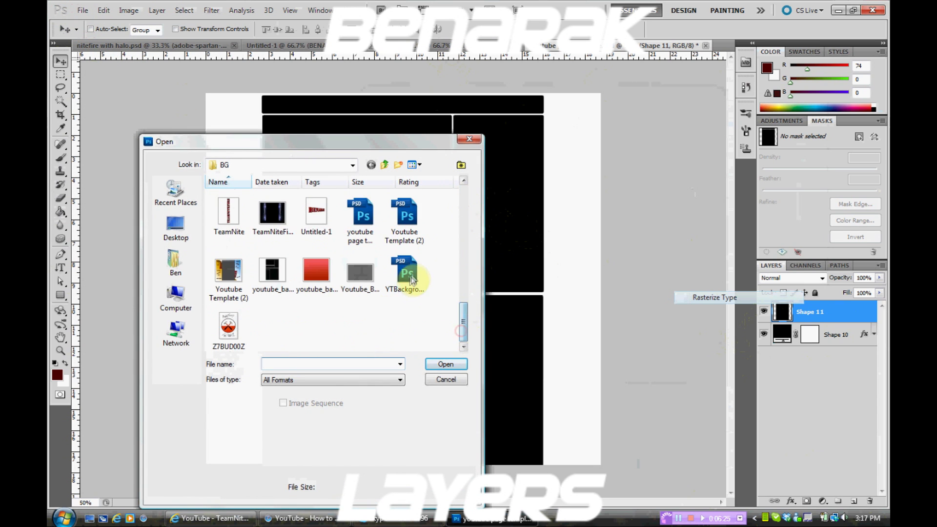
pyautogui.doubleClick(409, 276)
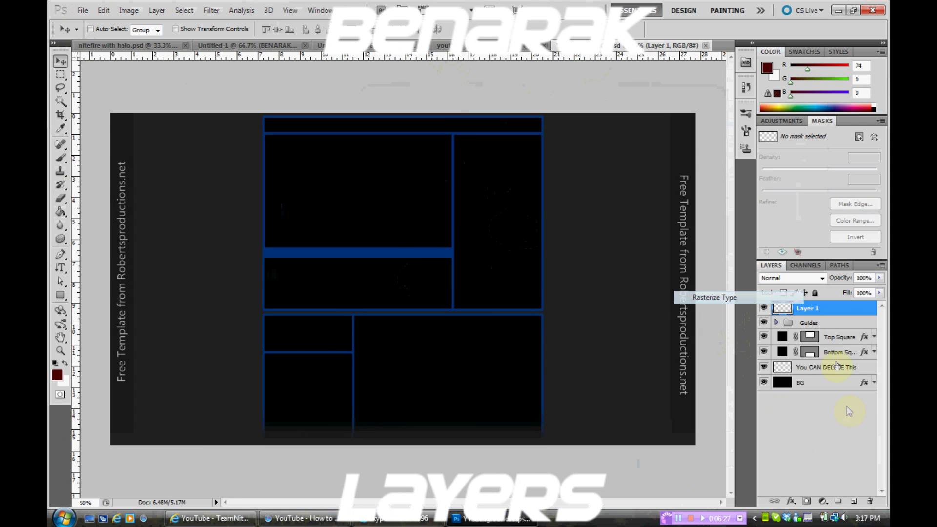
# Try deleting the Bottom Square layer and undo the deletion.
pyautogui.click(829, 352)
pyautogui.moveTo(438, 361)
pyautogui.mouseDown()
pyautogui.moveTo(278, 237)
pyautogui.moveTo(425, 388)
pyautogui.moveTo(437, 379)
pyautogui.mouseUp()
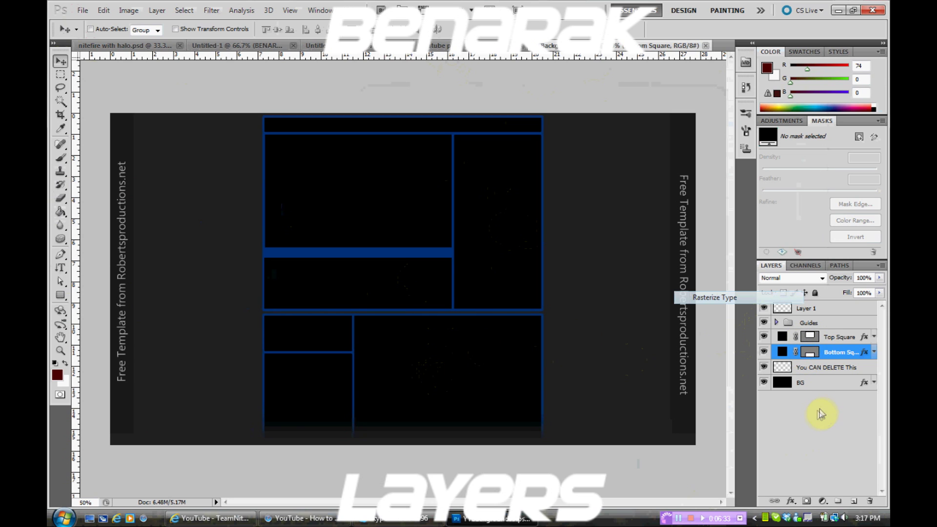
pyautogui.press('Delete')
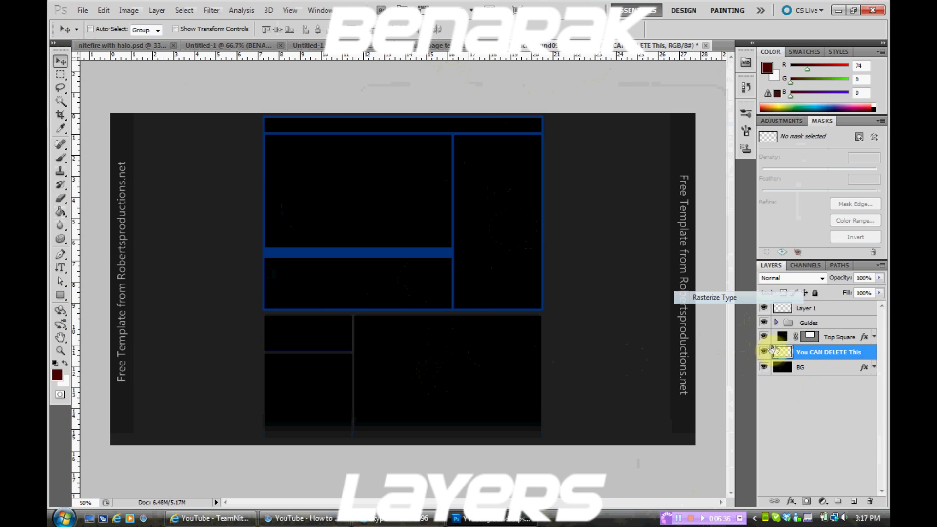
pyautogui.hotkey('ctrl', 'z')
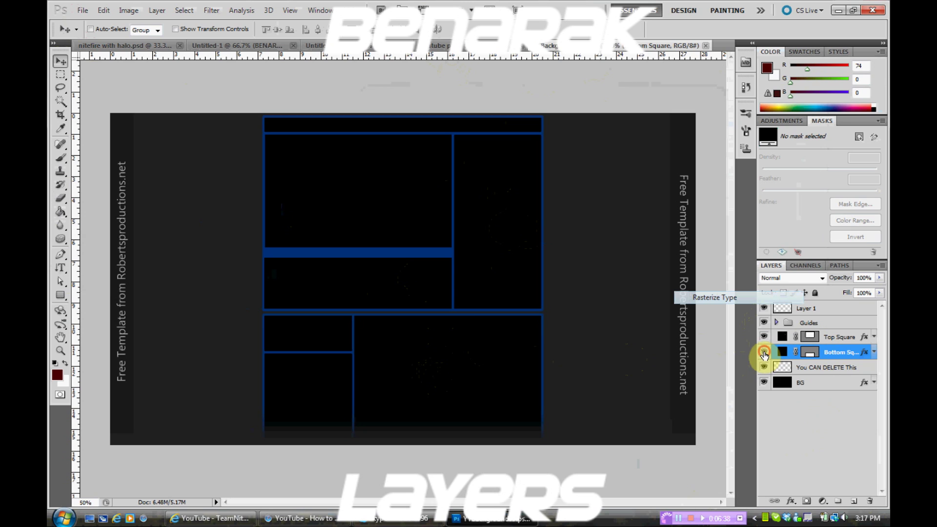
# Toggle the Bottom Square layer's visibility to examine which part of the template it holds.
pyautogui.click(765, 355)
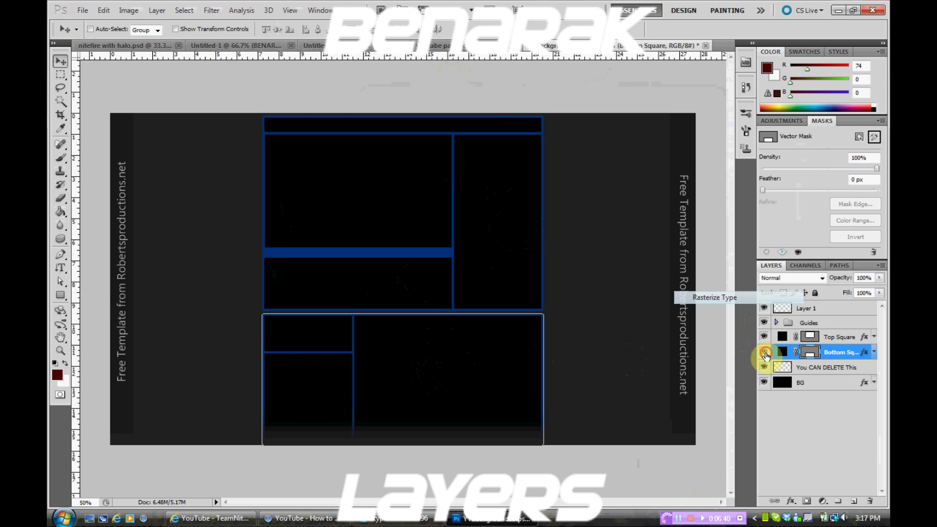
pyautogui.click(765, 352)
pyautogui.click(764, 353)
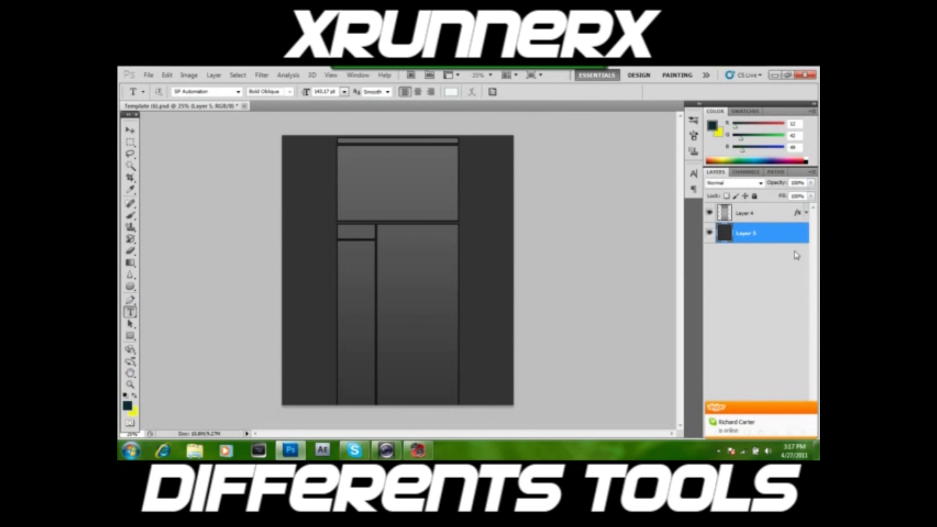
# Go through the Move, Type, Zoom and Eyedropper tools on the grey template, ending with the Move tool.
pyautogui.click(131, 131)
pyautogui.moveTo(401, 265); pyautogui.dragTo(401, 264)
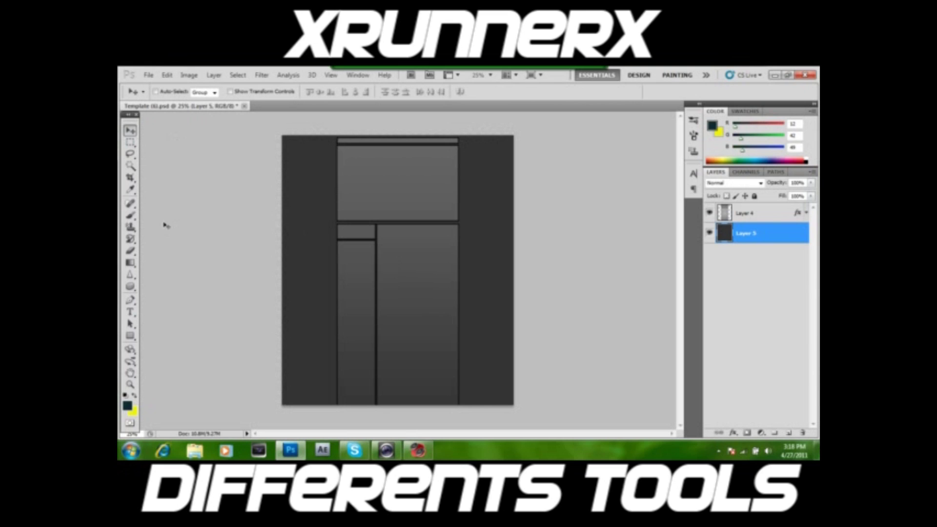
pyautogui.click(133, 312)
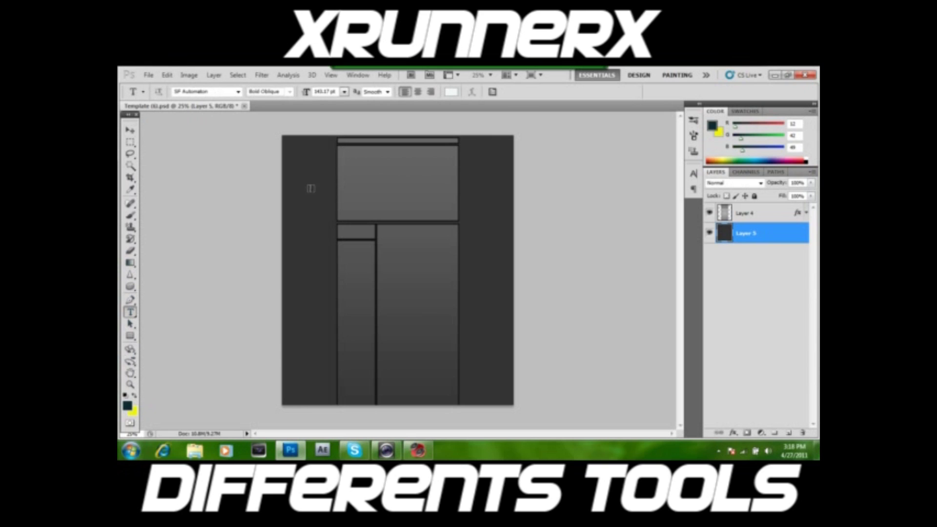
pyautogui.click(130, 131)
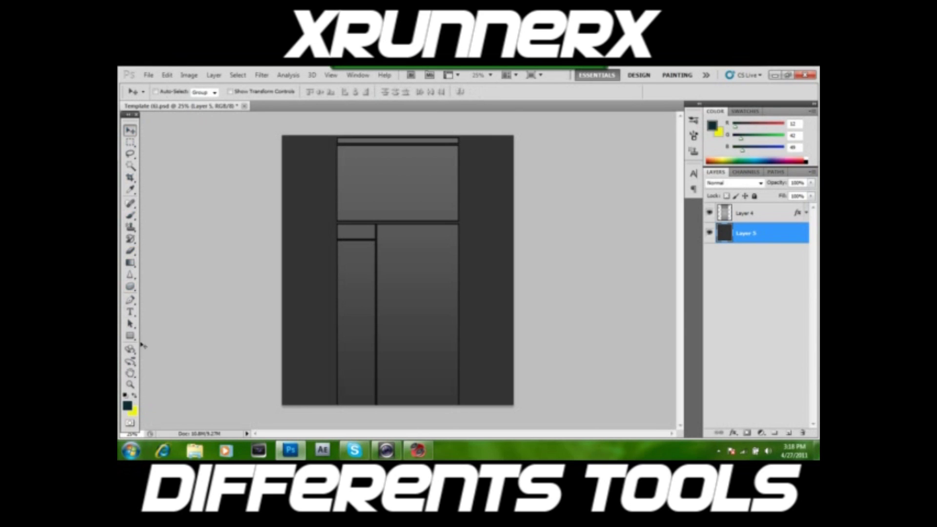
pyautogui.click(131, 385)
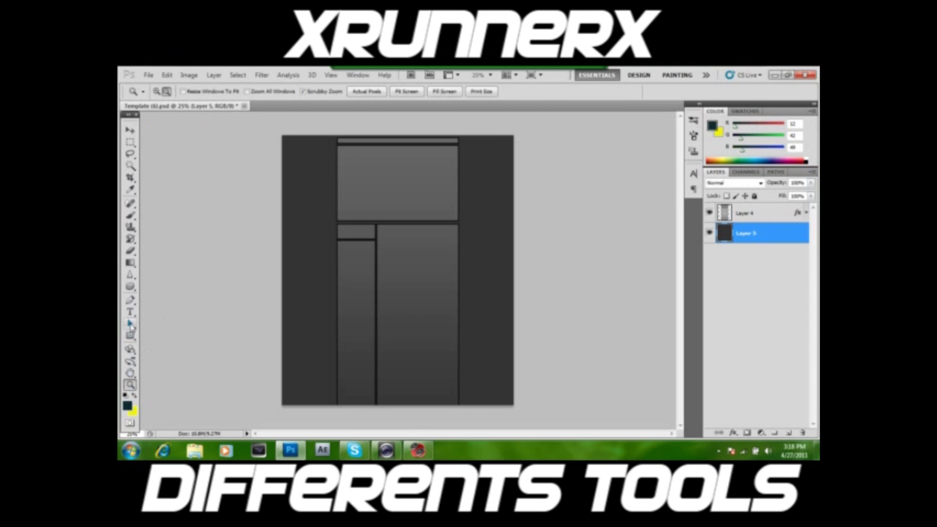
pyautogui.click(130, 189)
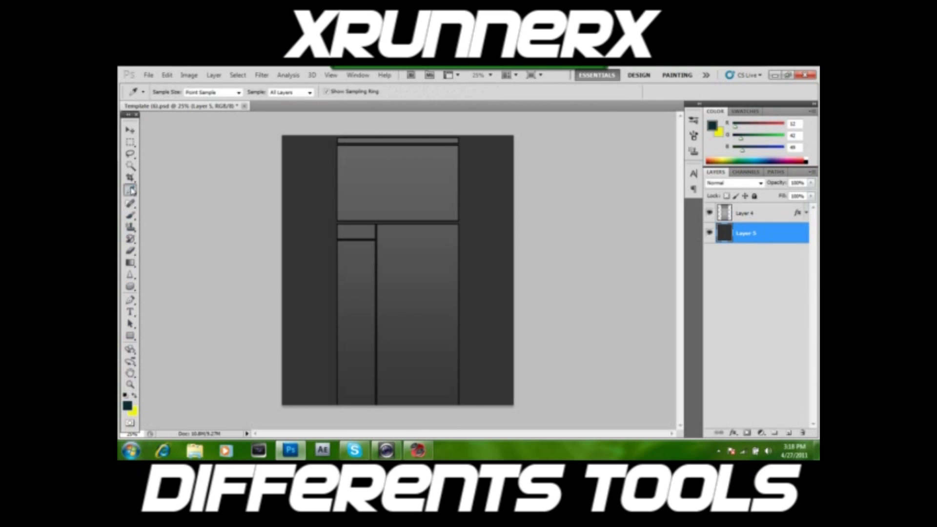
pyautogui.click(131, 131)
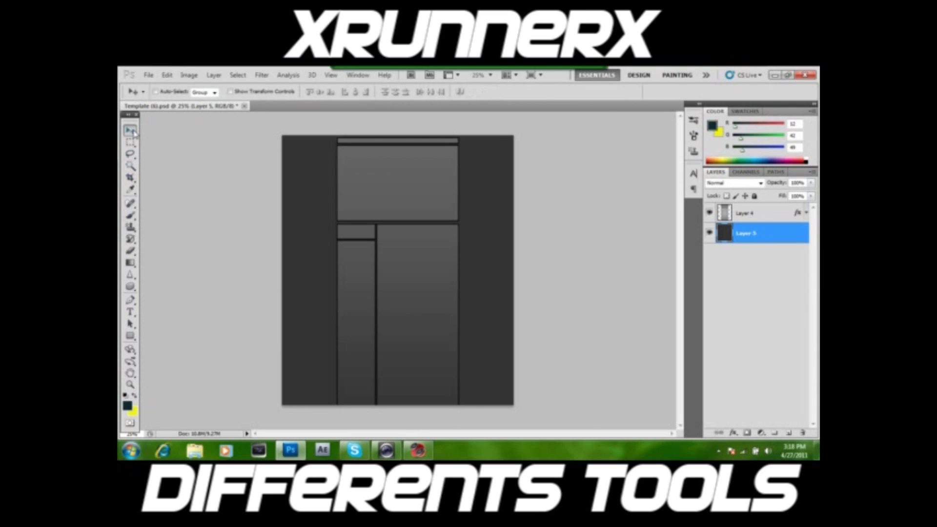
# Draw a trial open path with the Pen tool along the template column's left edge and delete it.
pyautogui.click(131, 301)
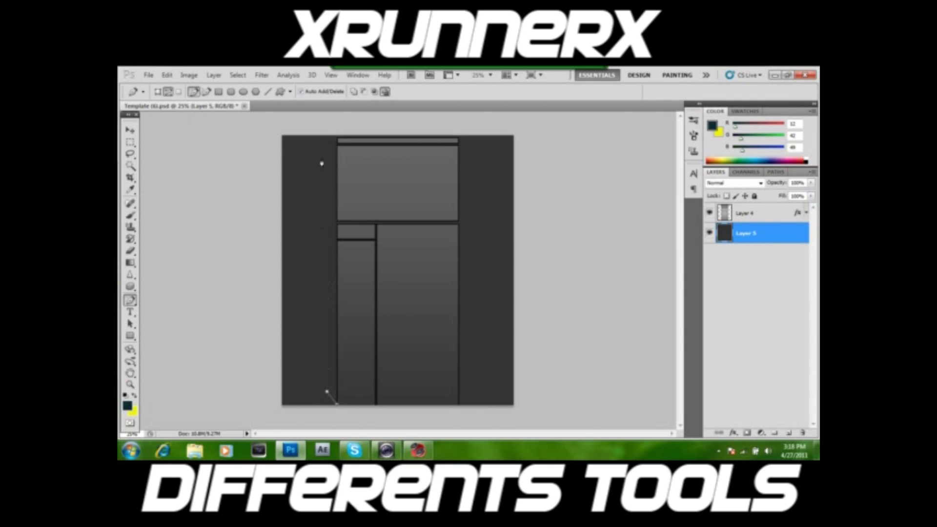
pyautogui.click(322, 145)
pyautogui.rightClick(323, 166)
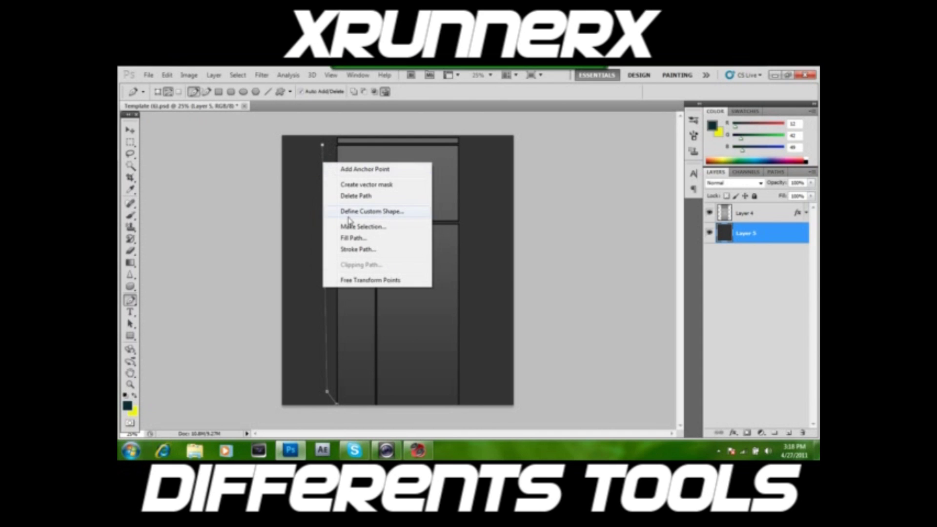
pyautogui.click(362, 197)
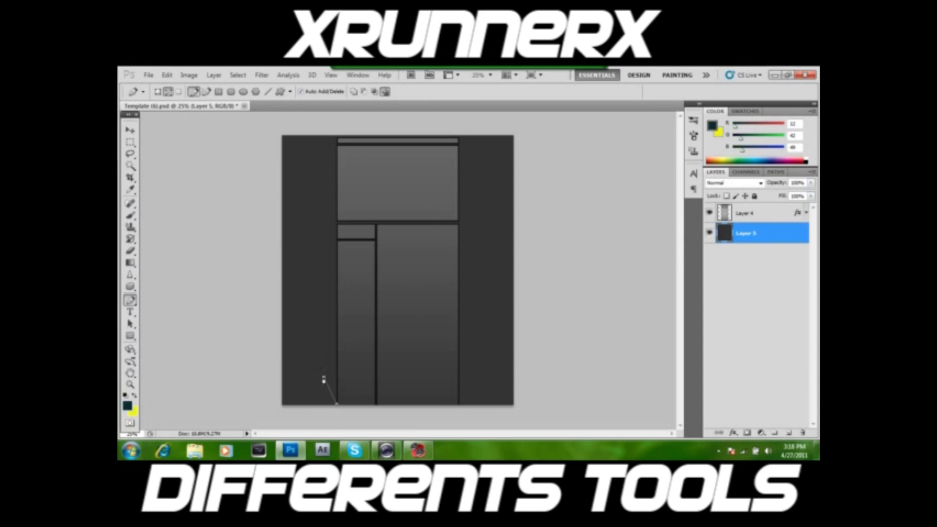
# Draw a closed, slanted-end pen path along the full height of the template column's left edge.
pyautogui.click(321, 148)
pyautogui.click(337, 407)
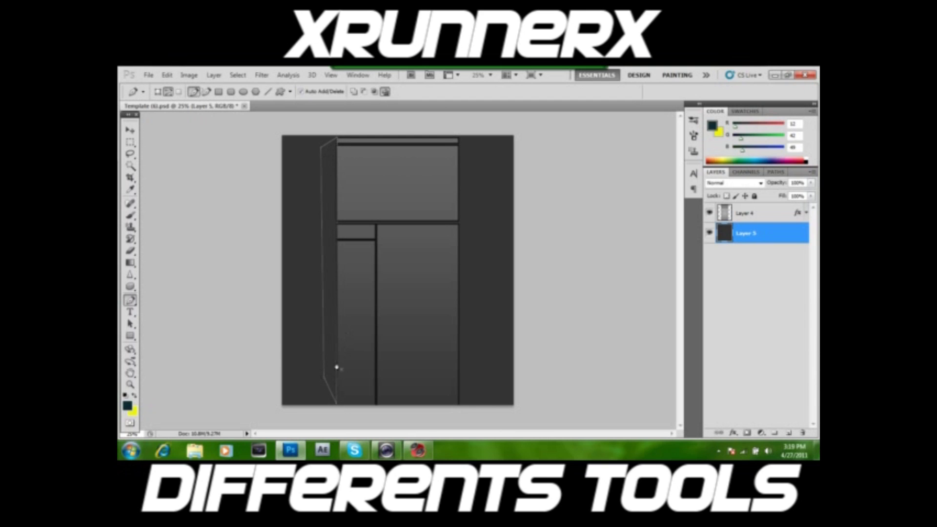
# Fill the closed path with White in Normal mode on Layer 5 and delete the path.
pyautogui.rightClick(332, 364)
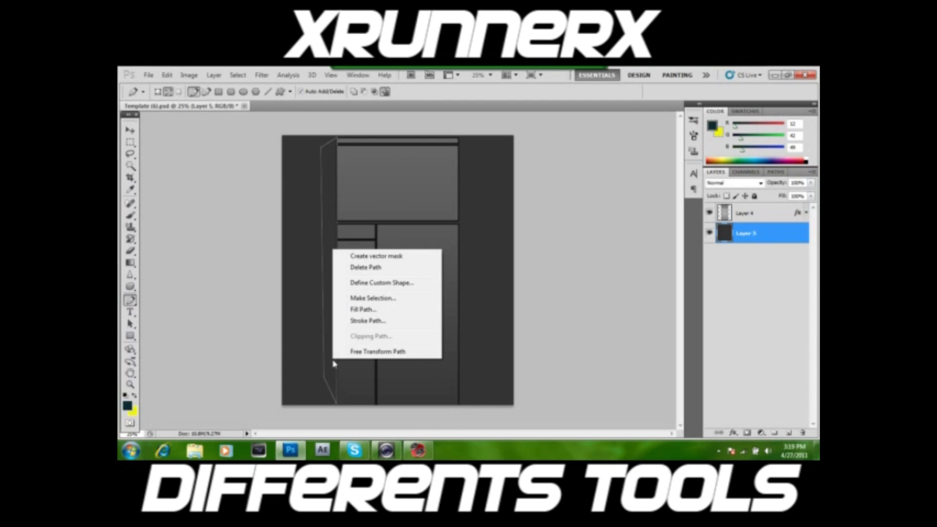
pyautogui.click(353, 313)
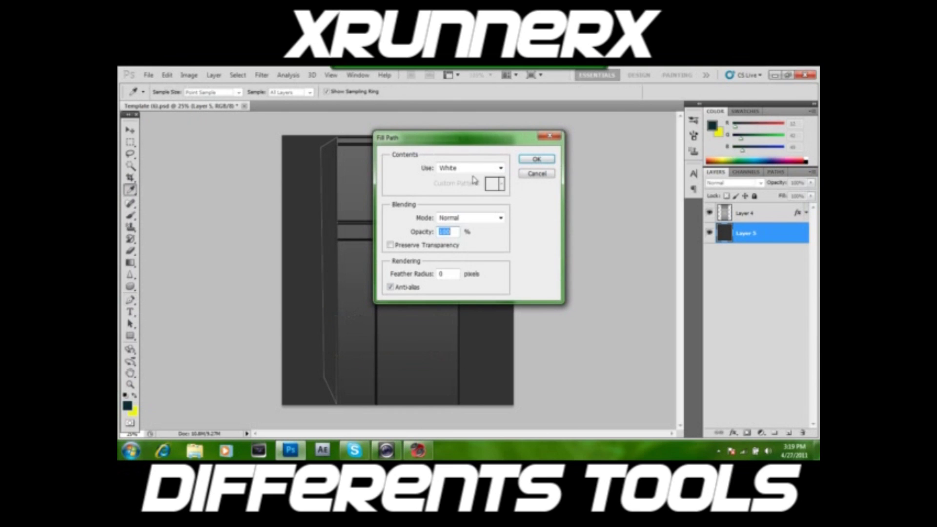
pyautogui.click(530, 160)
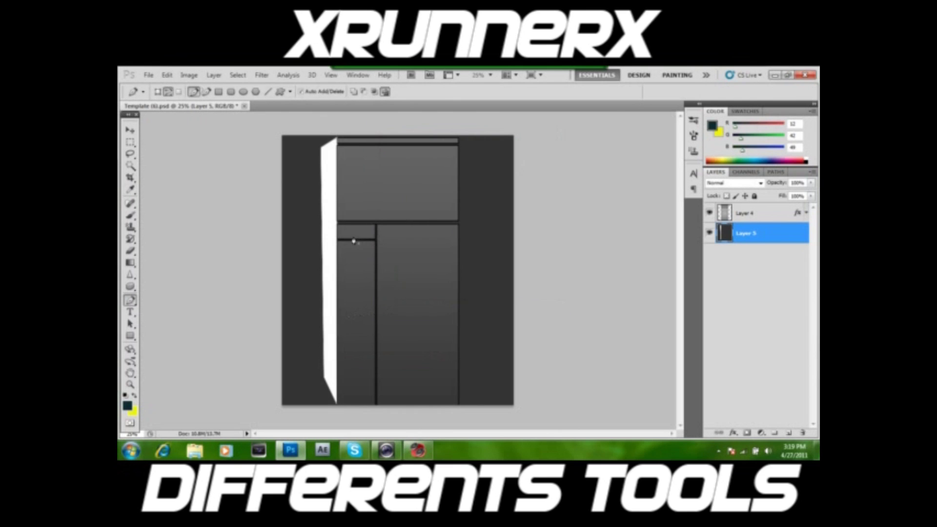
pyautogui.rightClick(330, 234)
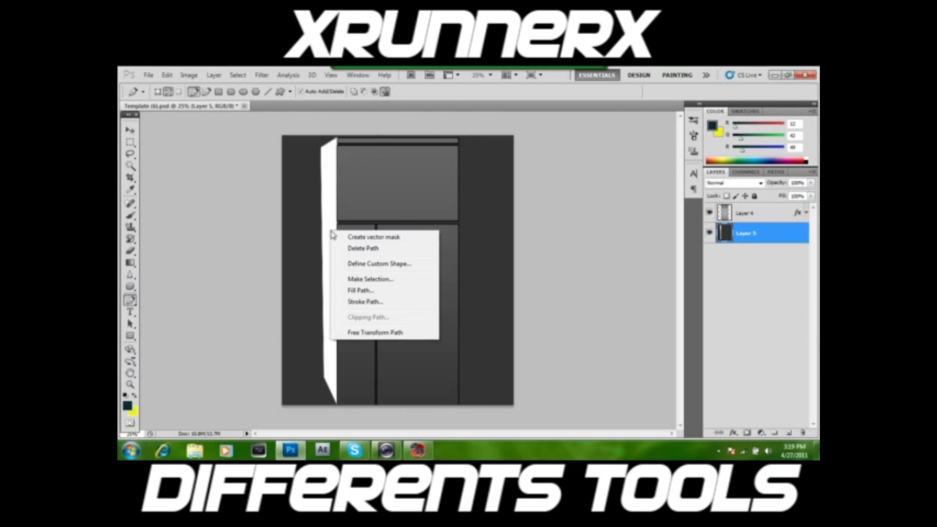
pyautogui.click(352, 245)
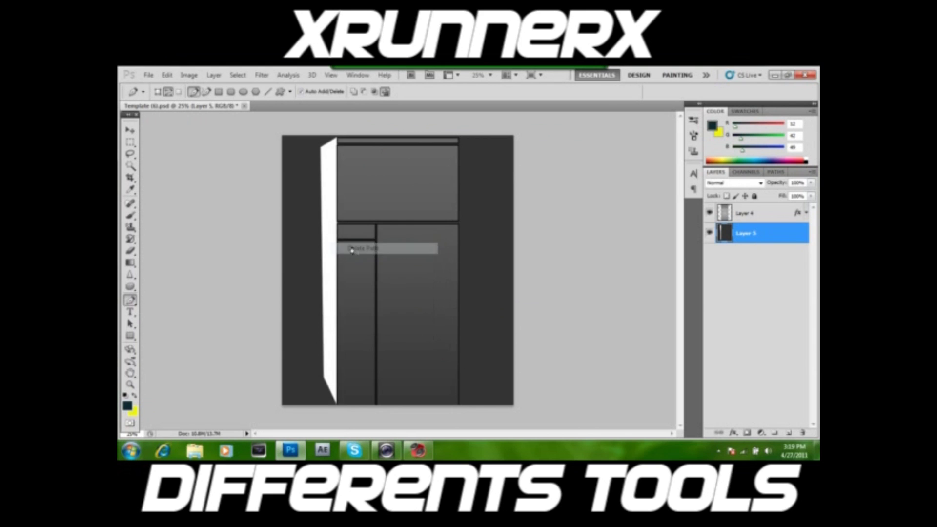
# Try a Color Overlay and a Bevel and Emboss with size 0 px on Layer 5, and cancel the layer style.
pyautogui.rightClick(774, 234)
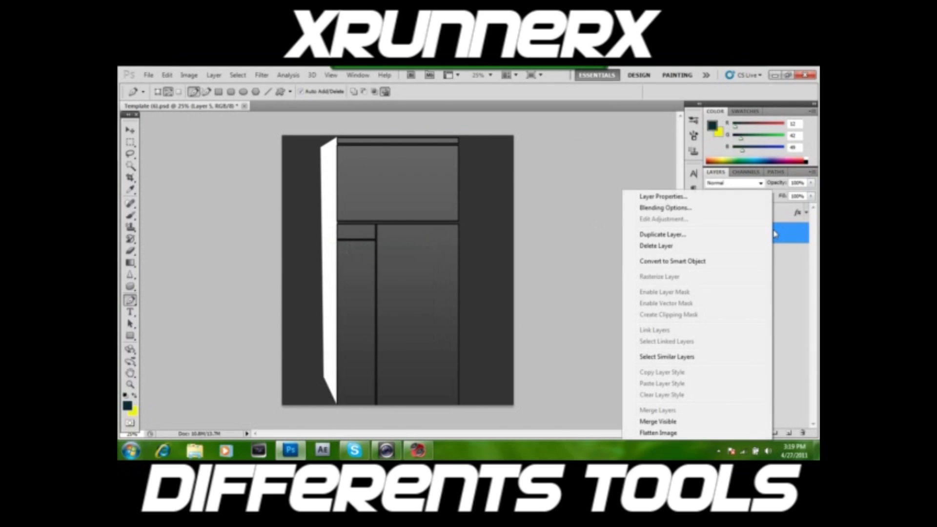
pyautogui.click(738, 210)
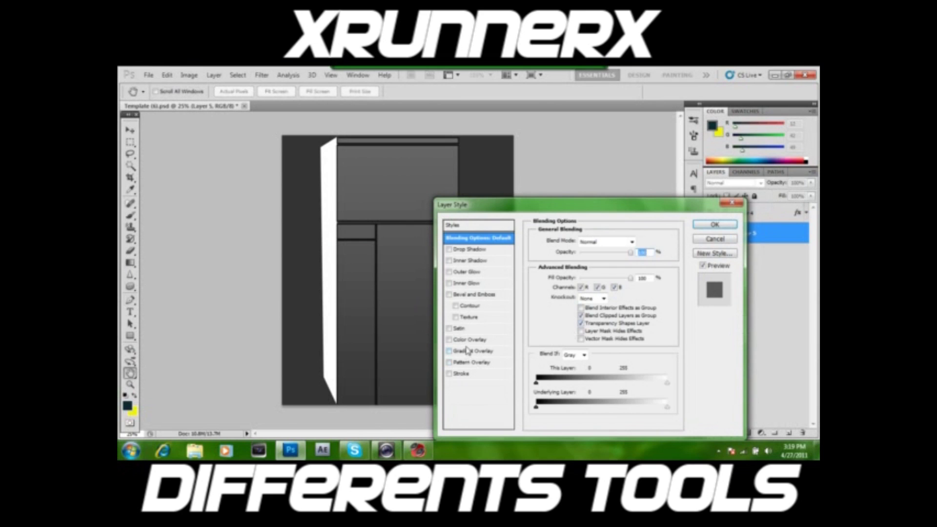
pyautogui.click(468, 341)
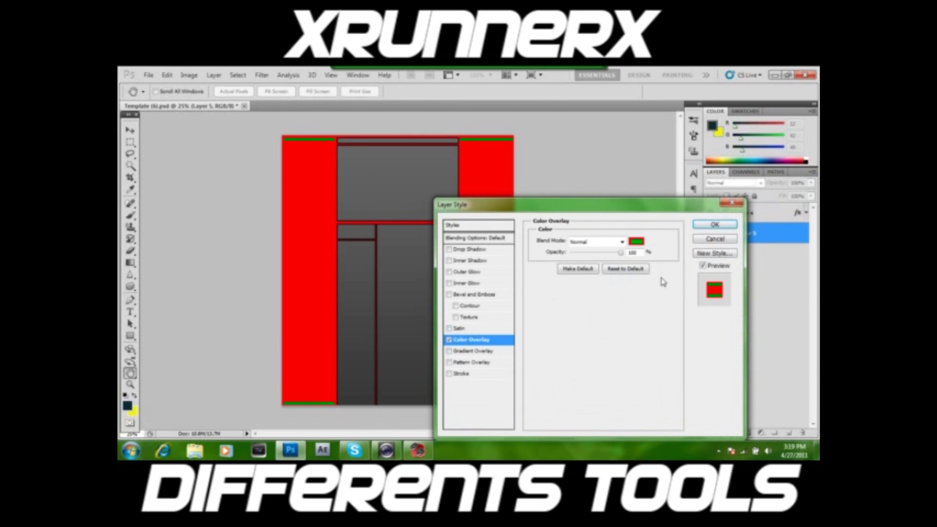
pyautogui.click(448, 341)
pyautogui.click(449, 294)
pyautogui.click(480, 295)
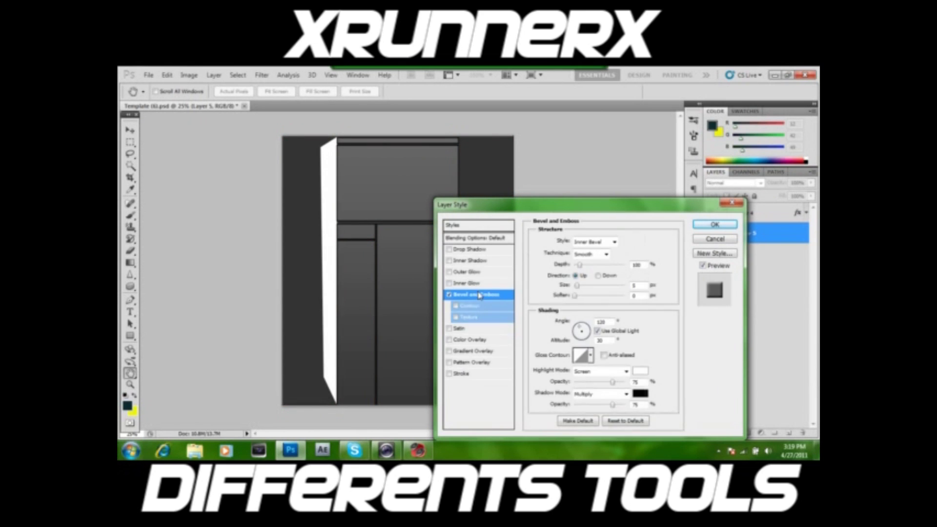
pyautogui.moveTo(580, 286)
pyautogui.mouseDown()
pyautogui.moveTo(598, 288)
pyautogui.moveTo(572, 289)
pyautogui.mouseUp()
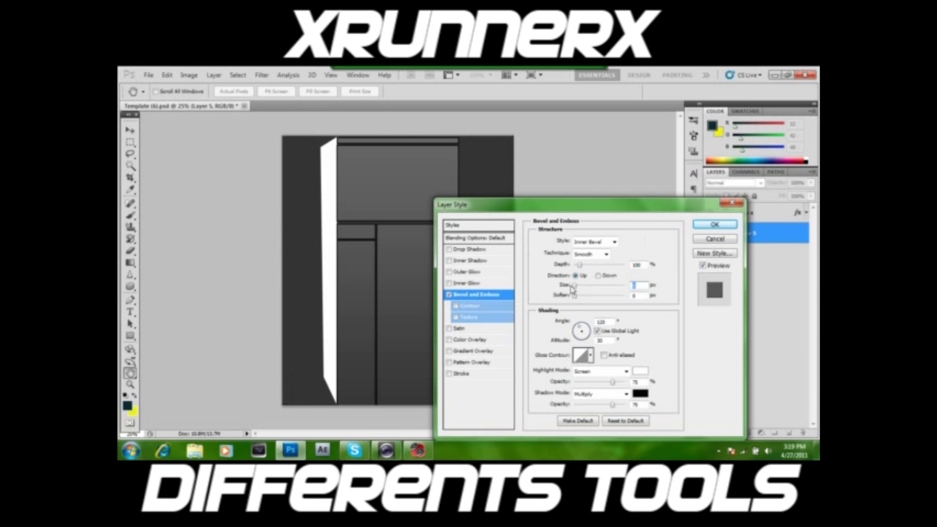
pyautogui.click(449, 295)
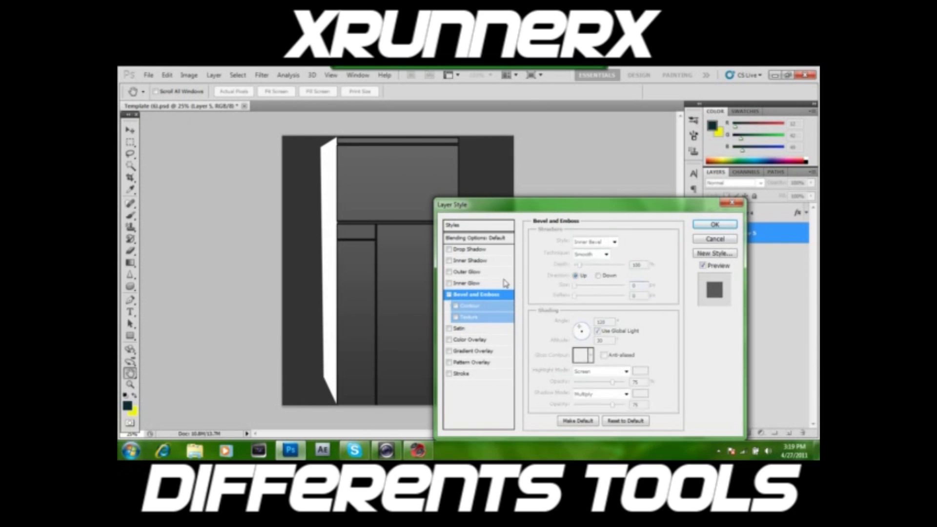
pyautogui.click(730, 243)
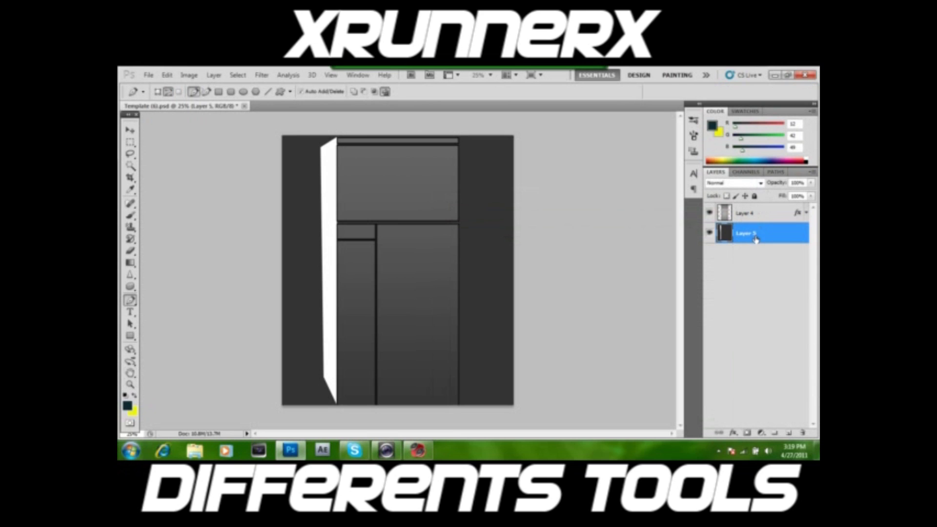
pyautogui.rightClick(755, 239)
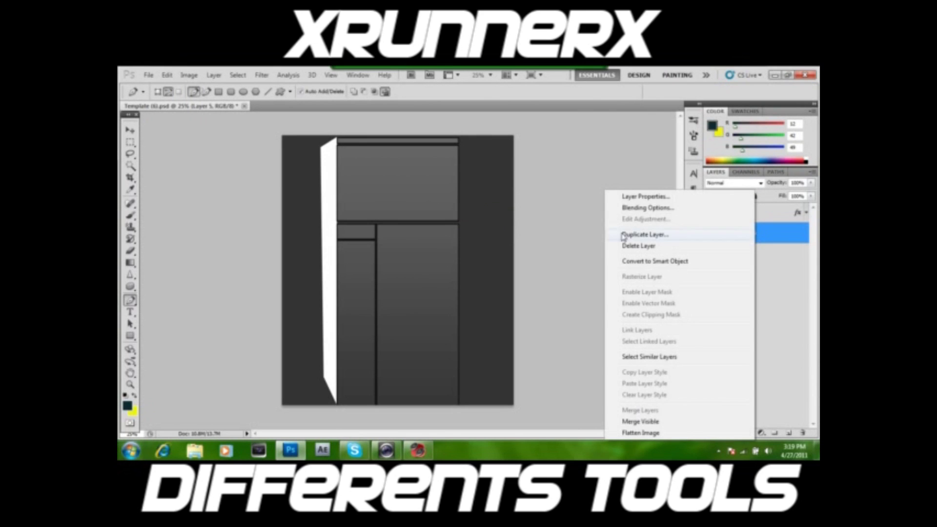
pyautogui.click(577, 240)
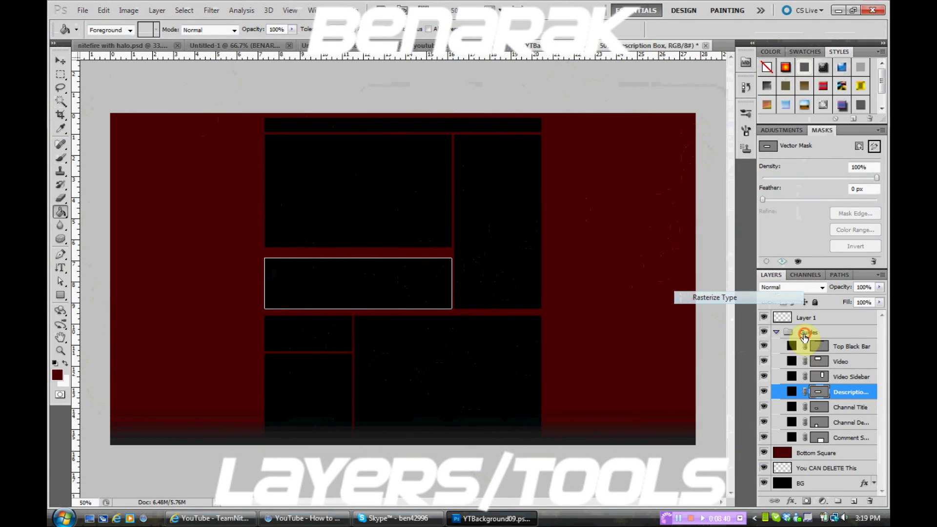
# Rasterize the Top Black Bar shape in the Guides group and shift it slightly with the Move tool.
pyautogui.click(805, 333)
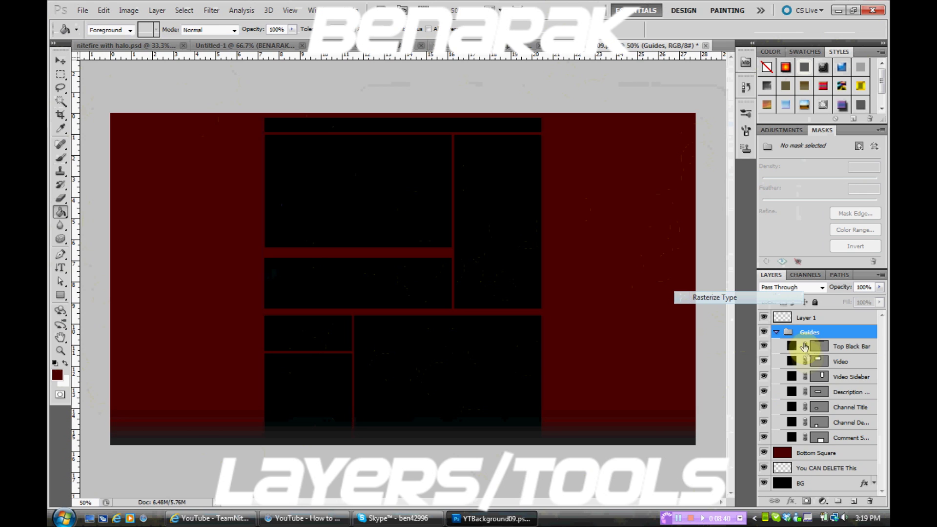
pyautogui.click(819, 347)
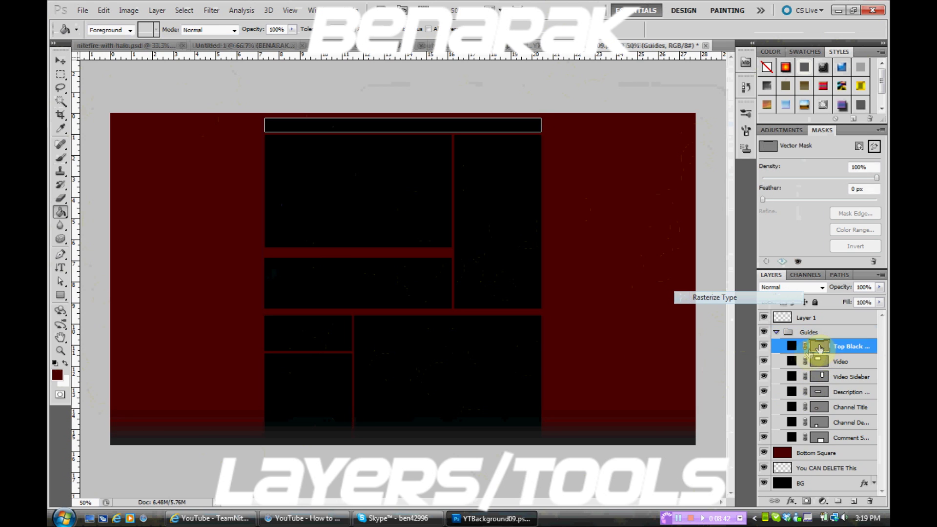
pyautogui.click(449, 181)
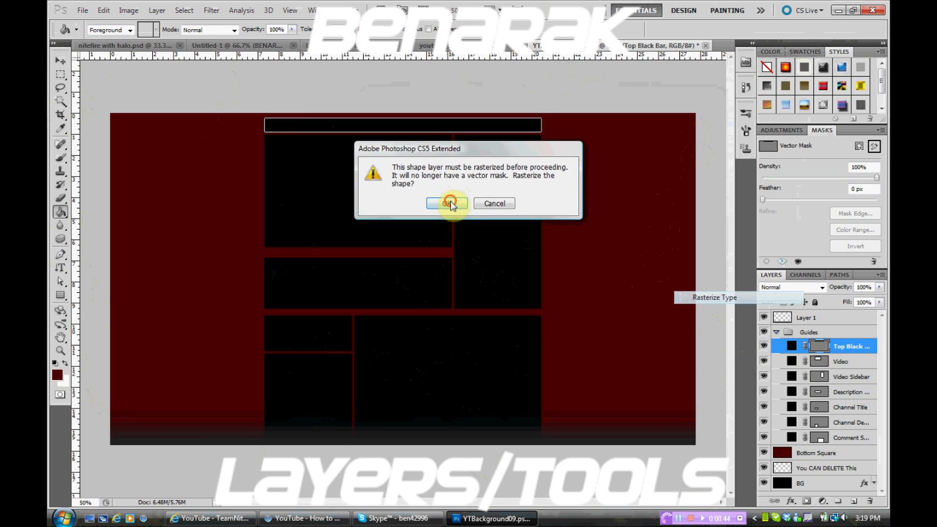
pyautogui.click(449, 203)
pyautogui.click(61, 60)
pyautogui.moveTo(356, 128)
pyautogui.mouseDown()
pyautogui.moveTo(396, 174)
pyautogui.moveTo(382, 124)
pyautogui.moveTo(363, 129)
pyautogui.mouseUp()
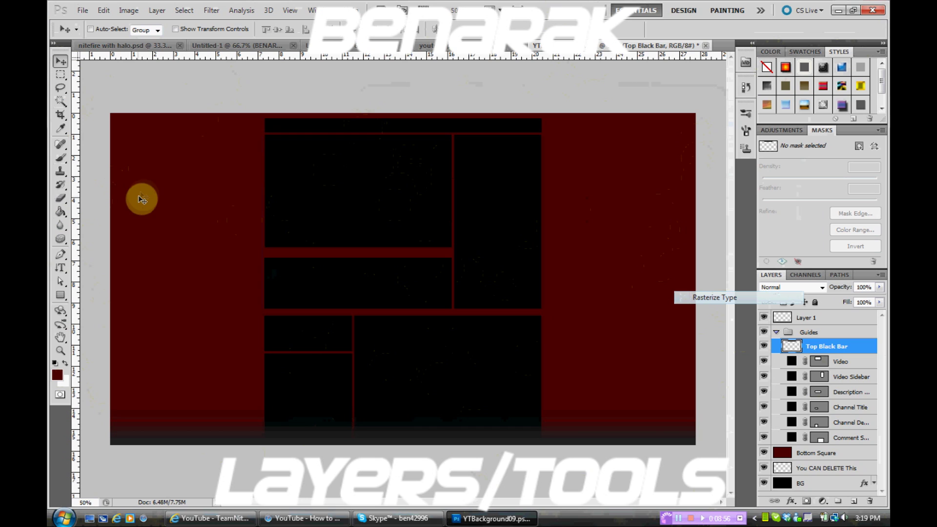
# Draw a tall freehand Lasso selection on the red area beside the guides and try to move it on the Top Black Bar layer.
pyautogui.click(63, 90)
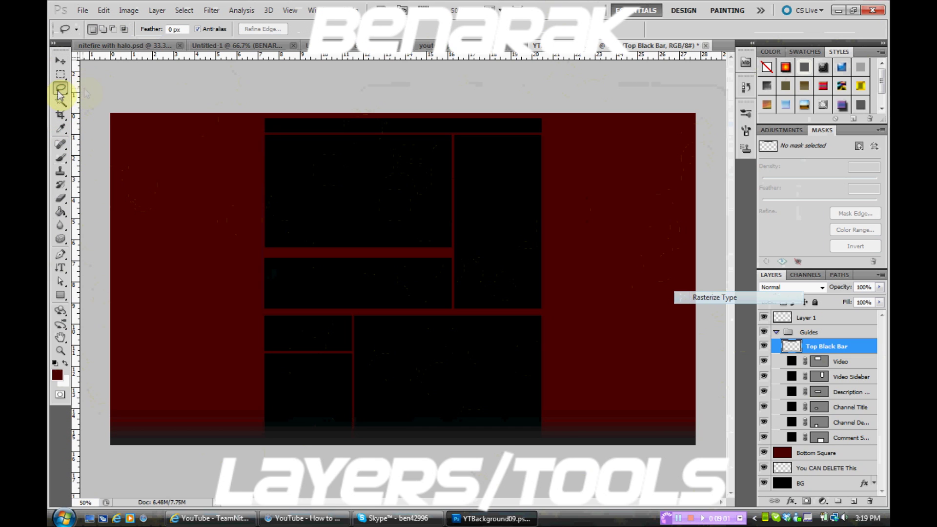
pyautogui.moveTo(180, 155)
pyautogui.mouseDown()
pyautogui.moveTo(155, 168)
pyautogui.moveTo(218, 276)
pyautogui.moveTo(198, 160)
pyautogui.mouseUp()
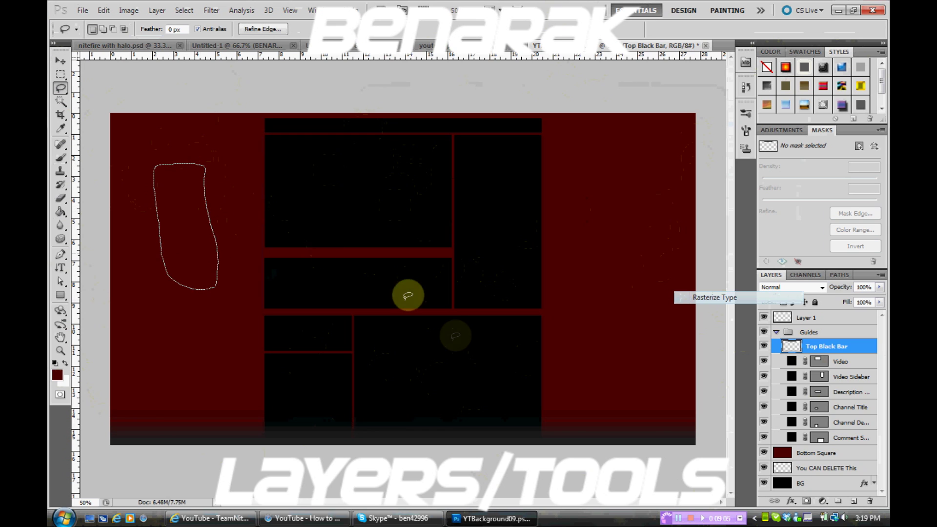
pyautogui.click(60, 61)
pyautogui.moveTo(207, 227); pyautogui.dragTo(306, 207)
pyautogui.click(458, 196)
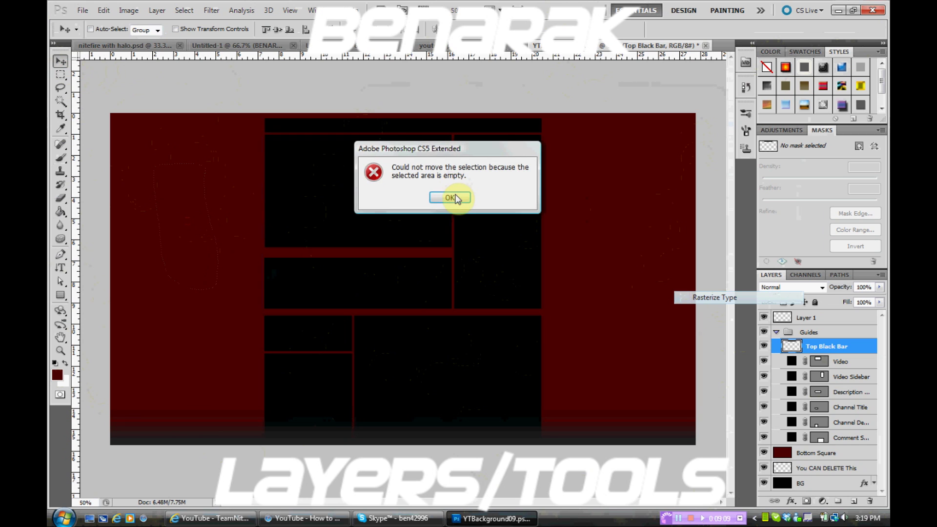
pyautogui.moveTo(183, 225); pyautogui.dragTo(225, 209)
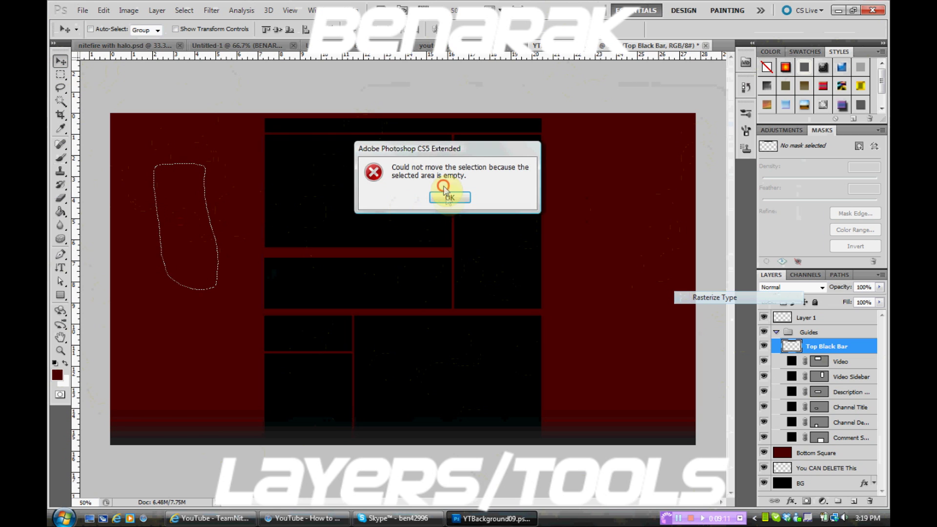
pyautogui.click(459, 194)
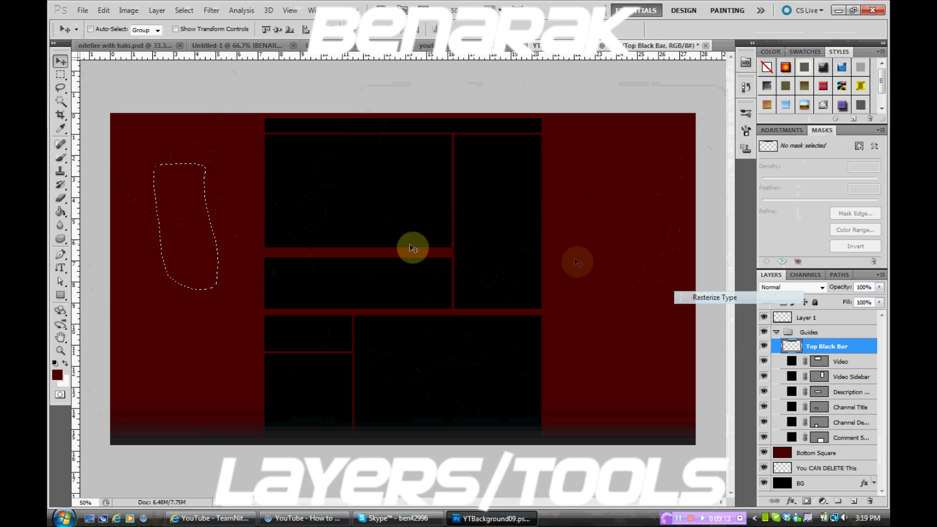
# Look through the other open documents, including the youtube page template and Untitled-1, and return to YTBackground09.
pyautogui.moveTo(513, 521)
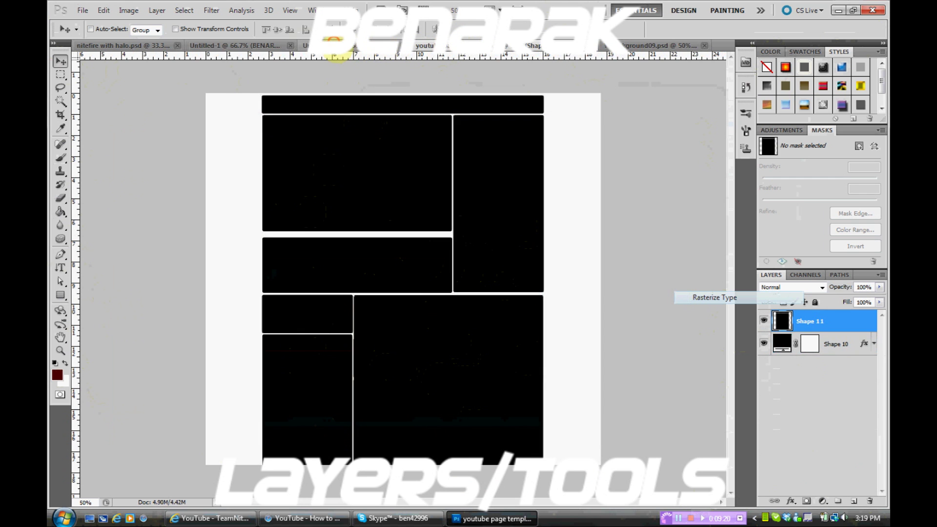
pyautogui.click(230, 45)
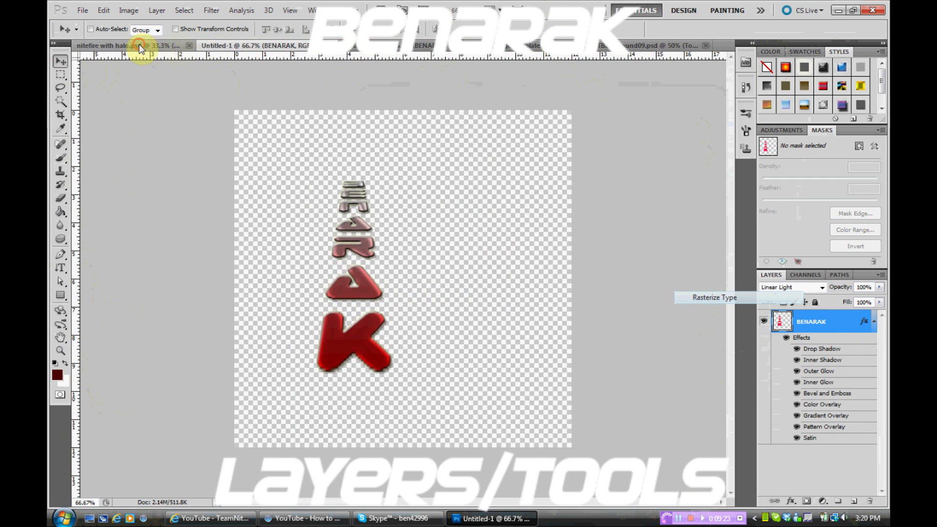
pyautogui.click(136, 45)
pyautogui.click(637, 45)
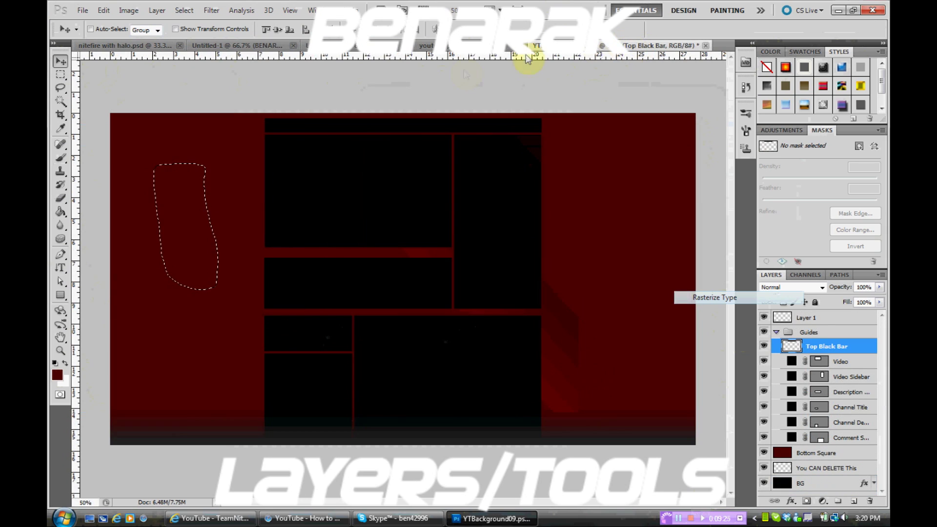
pyautogui.click(82, 10)
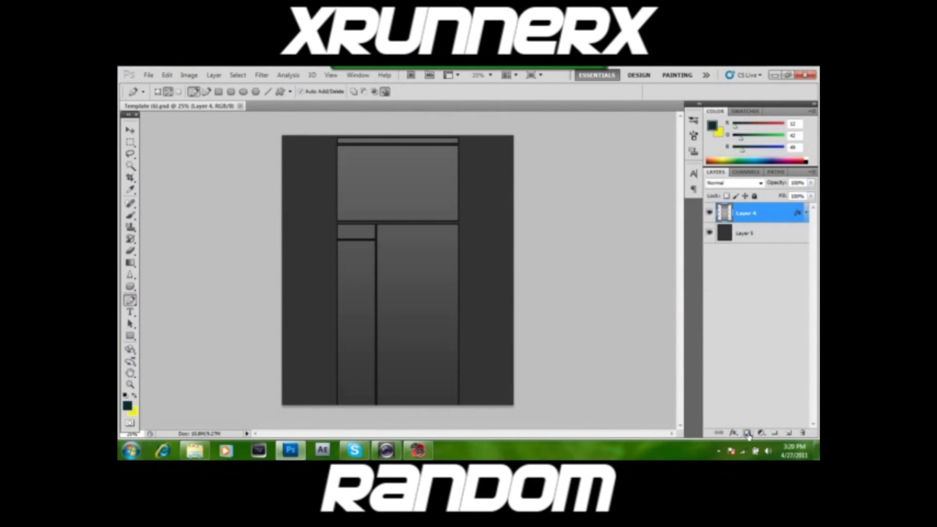
# Demonstrate stacking order by moving a new layer below Layer 4 and back above it, and delete that layer.
pyautogui.click(787, 434)
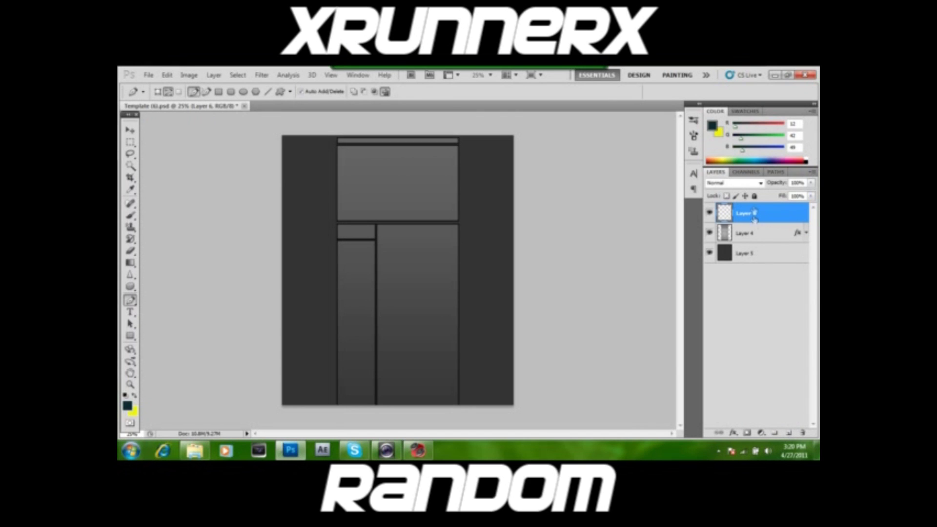
pyautogui.moveTo(754, 211); pyautogui.dragTo(748, 232)
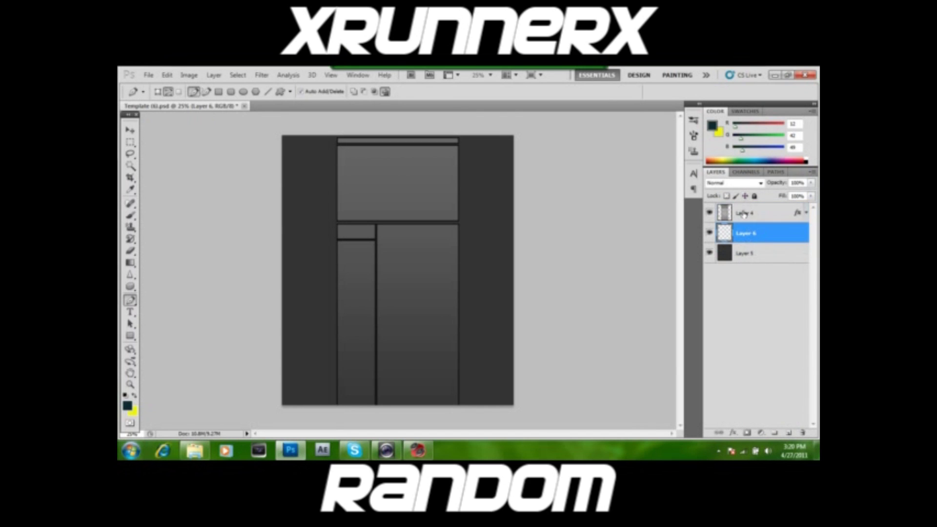
pyautogui.moveTo(741, 229); pyautogui.dragTo(734, 209)
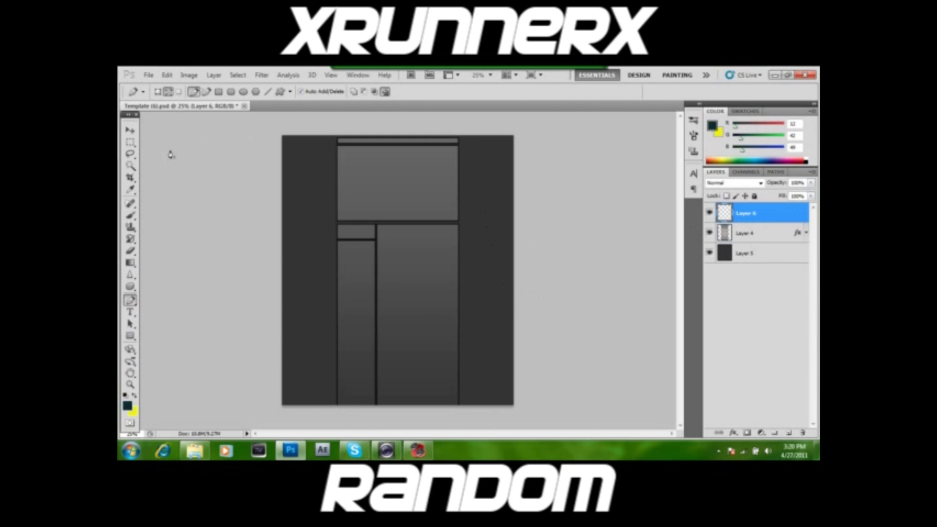
pyautogui.click(130, 132)
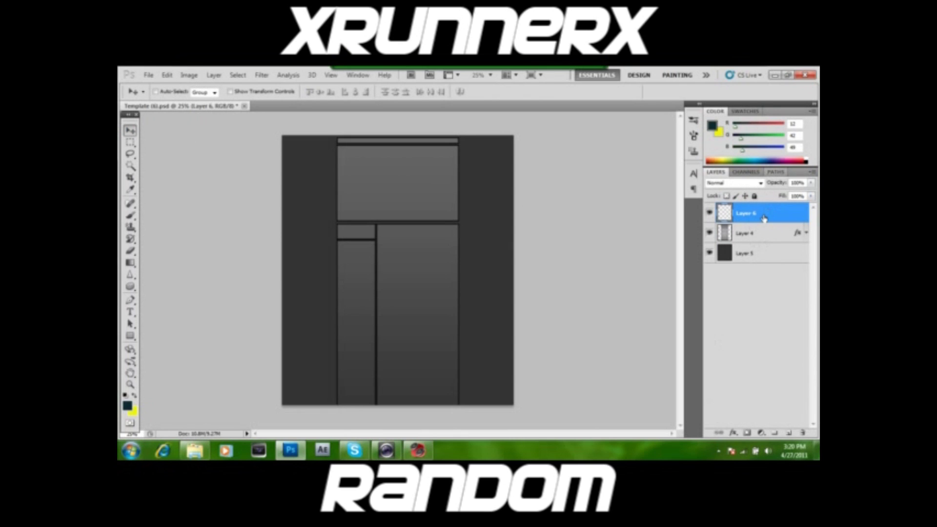
pyautogui.press('Delete')
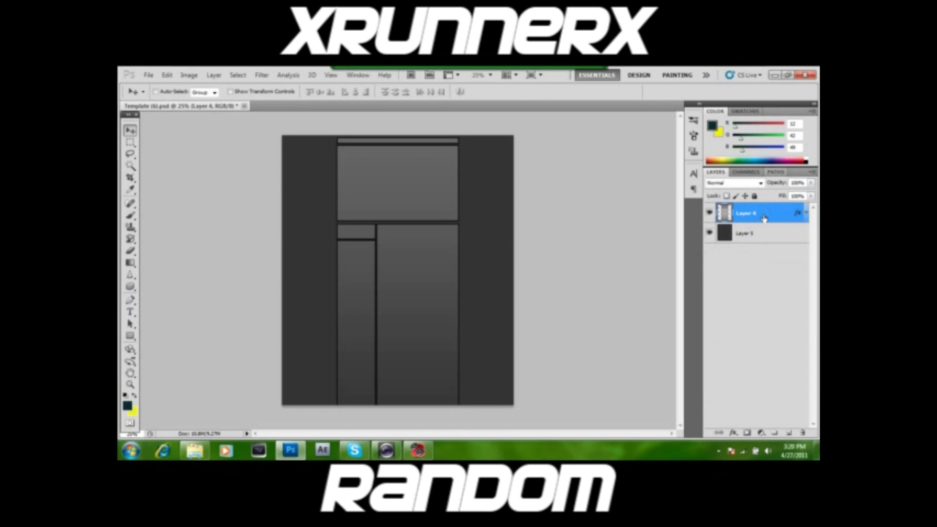
# Switch to the file browser and place Optical Flare 47 from the GFX pack's Screenshots > Flares folder into the Photoshop template.
pyautogui.click(194, 452)
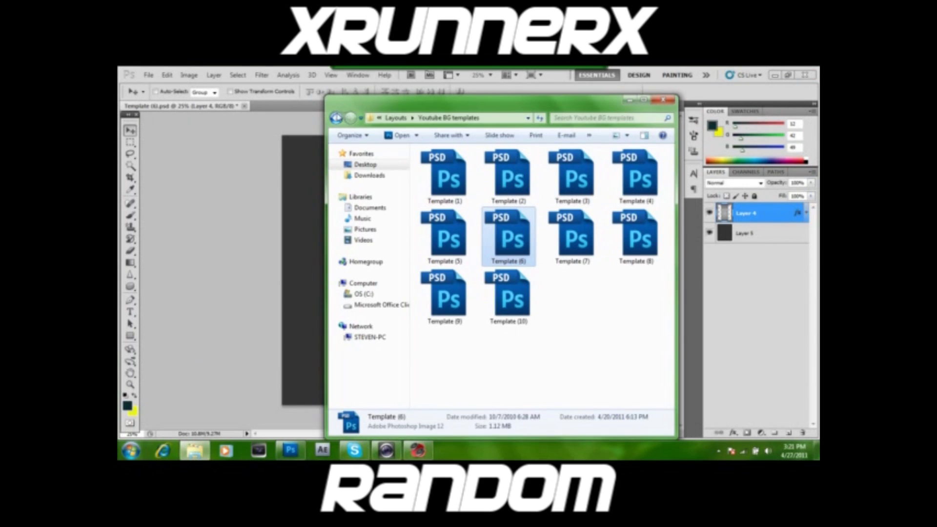
pyautogui.click(335, 117)
pyautogui.click(335, 117)
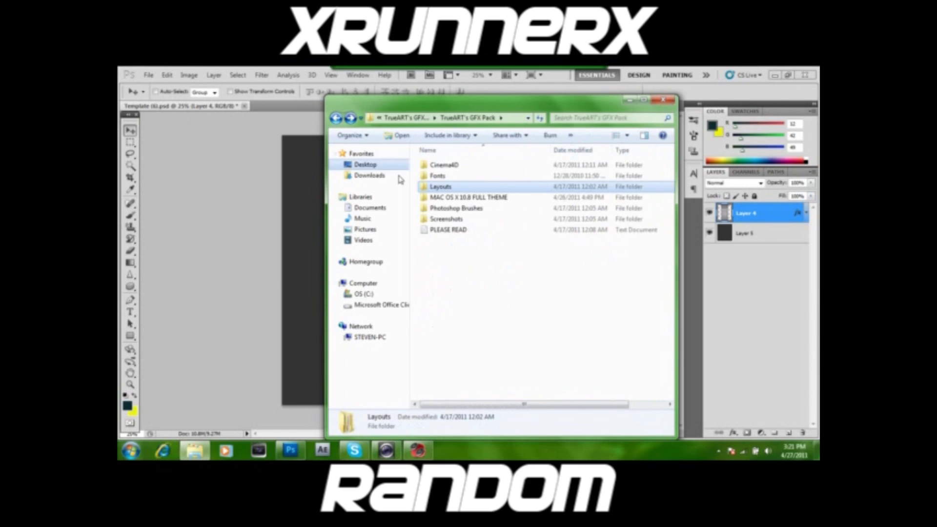
pyautogui.doubleClick(452, 220)
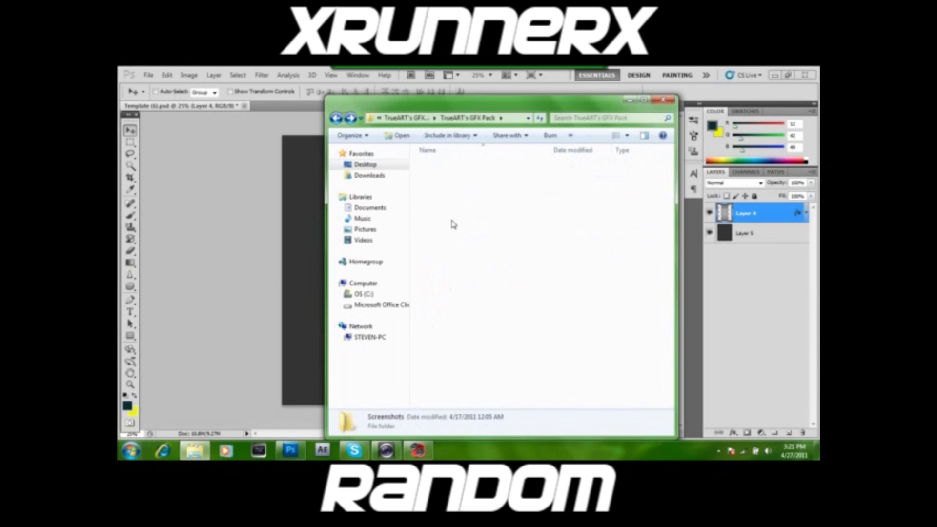
pyautogui.click(439, 210)
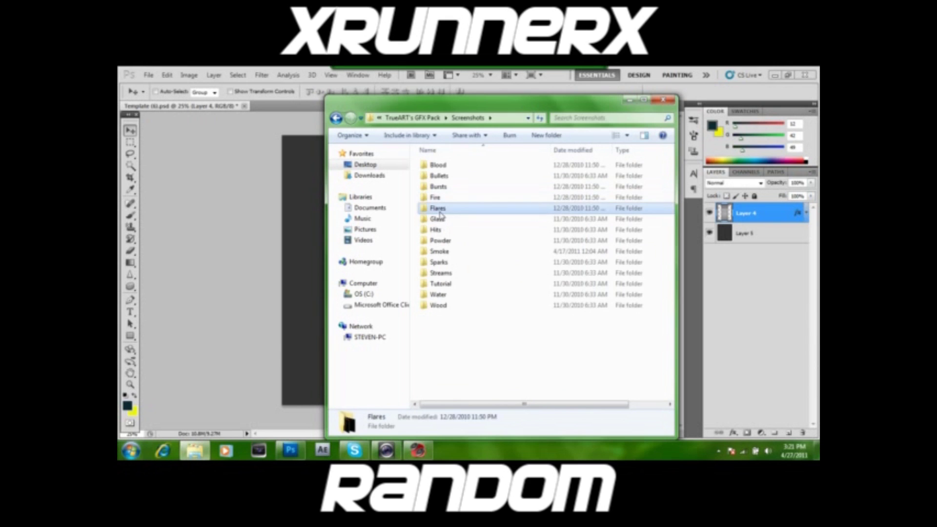
pyautogui.doubleClick(440, 215)
pyautogui.moveTo(673, 204); pyautogui.dragTo(665, 335)
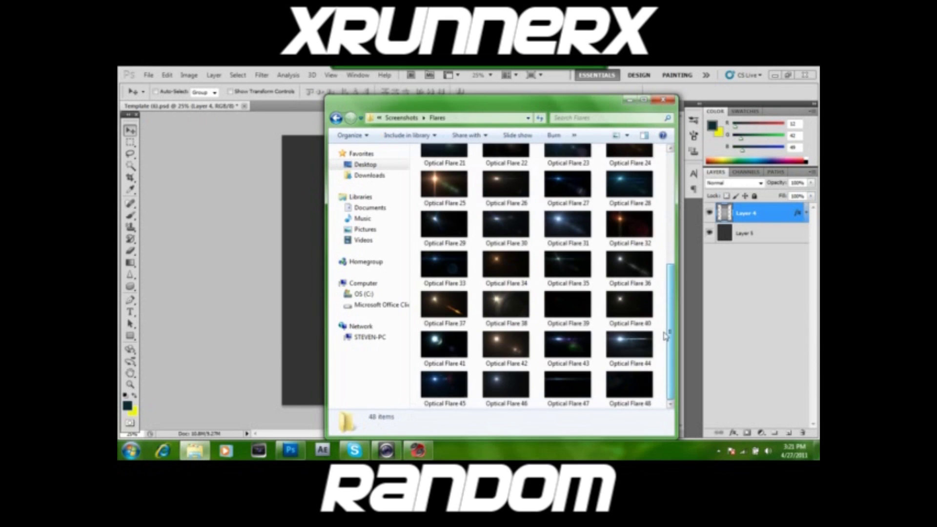
pyautogui.moveTo(568, 385); pyautogui.dragTo(188, 351)
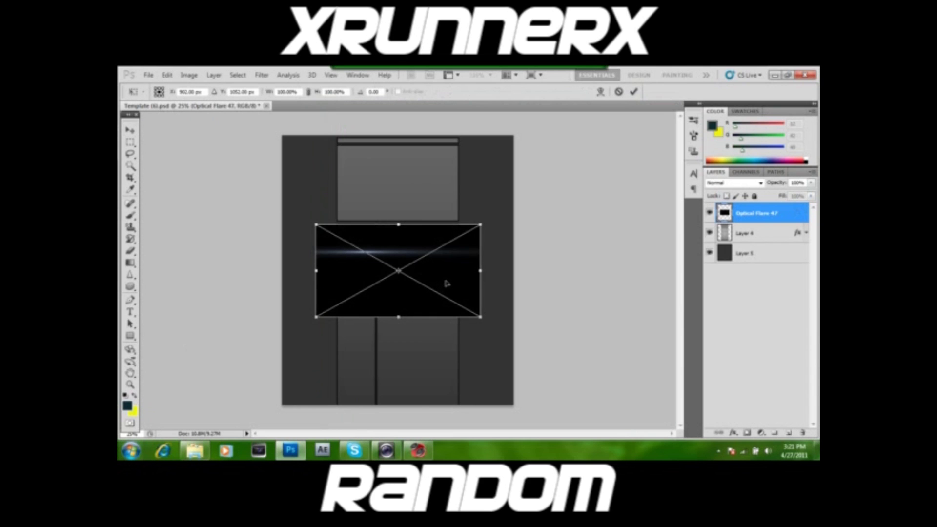
# Rotate the placed Optical Flare 47 image 90° counter-clockwise, stretch it to the full canvas height, and commit the placement.
pyautogui.rightClick(445, 283)
pyautogui.click(459, 245)
pyautogui.moveTo(415, 277); pyautogui.dragTo(358, 328)
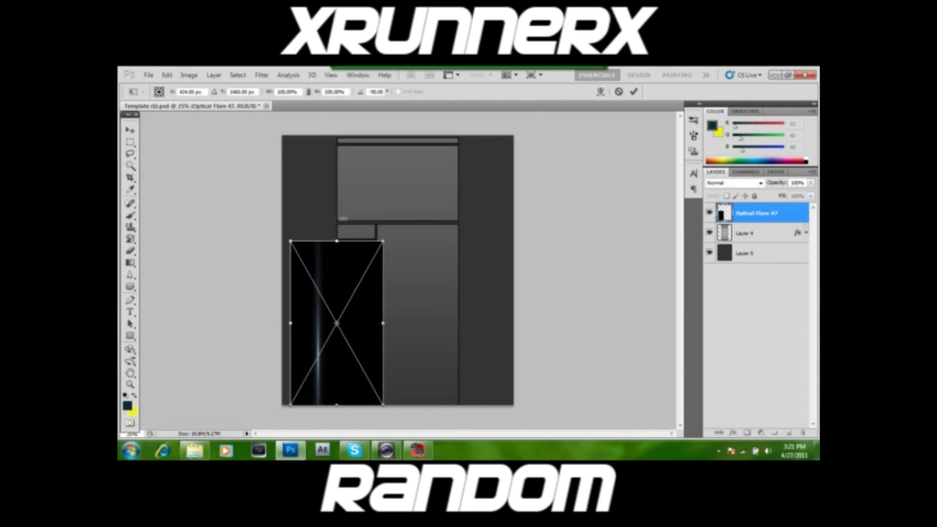
pyautogui.moveTo(341, 237); pyautogui.dragTo(341, 136)
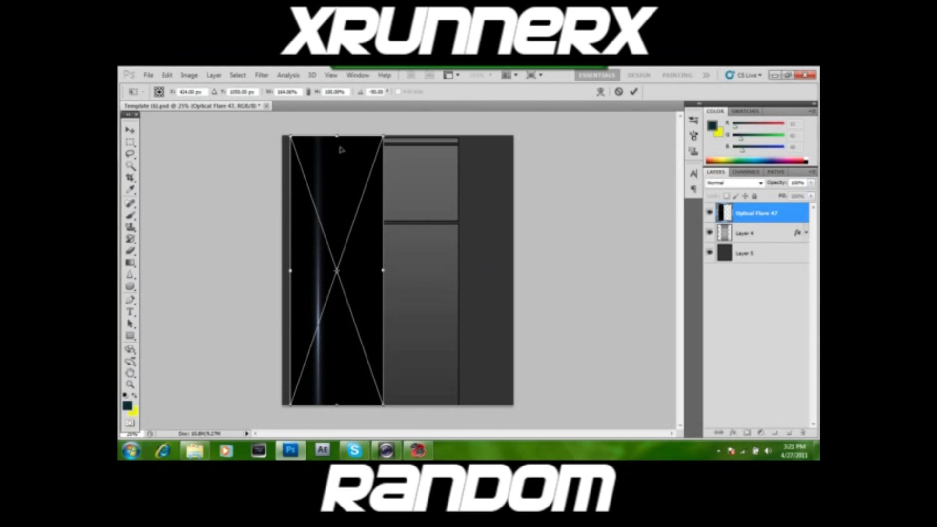
pyautogui.rightClick(347, 166)
pyautogui.click(364, 167)
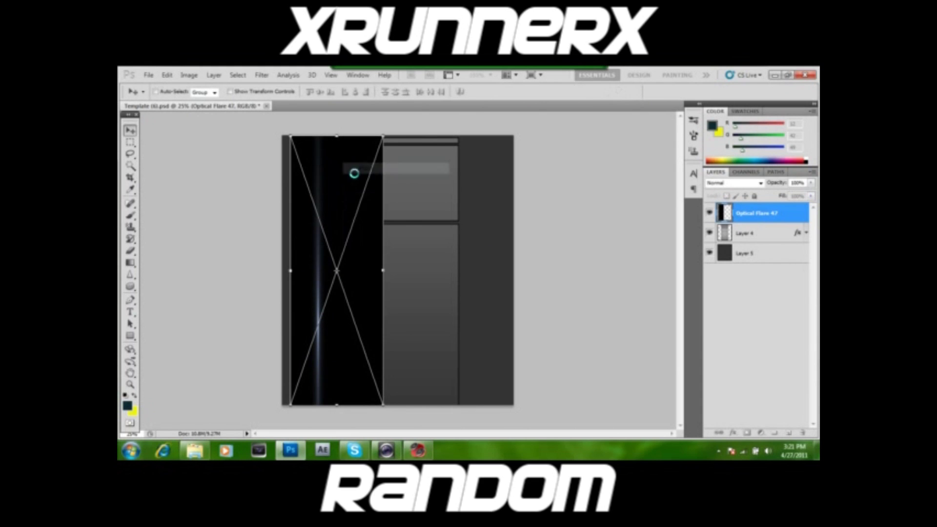
# Move the flare onto the left edge of the template's central boxes and set its blend mode to Screen.
pyautogui.moveTo(454, 237); pyautogui.dragTo(423, 253)
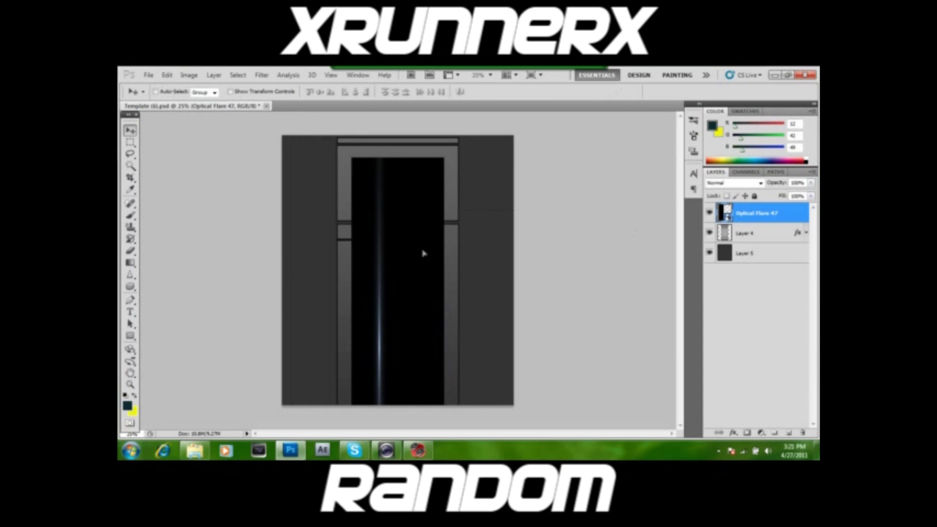
pyautogui.moveTo(408, 261)
pyautogui.mouseDown()
pyautogui.moveTo(389, 236)
pyautogui.moveTo(383, 251)
pyautogui.mouseUp()
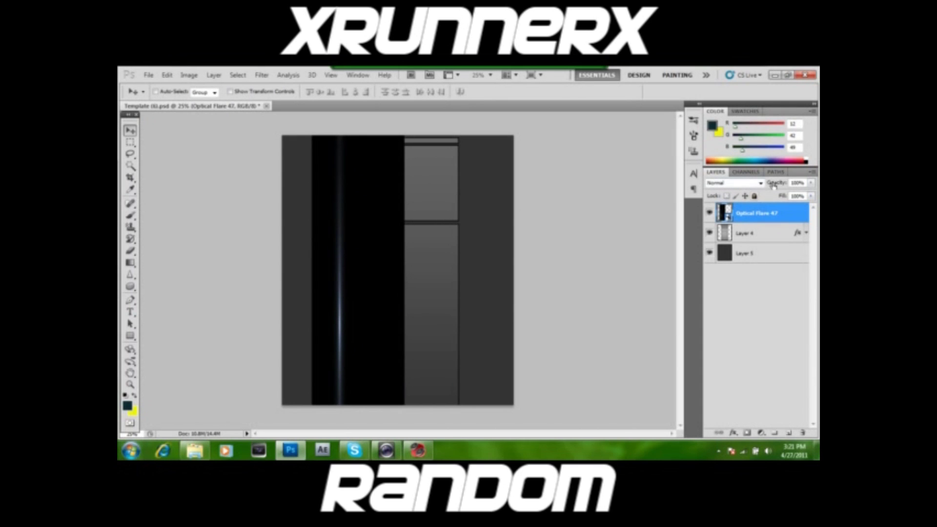
pyautogui.click(761, 183)
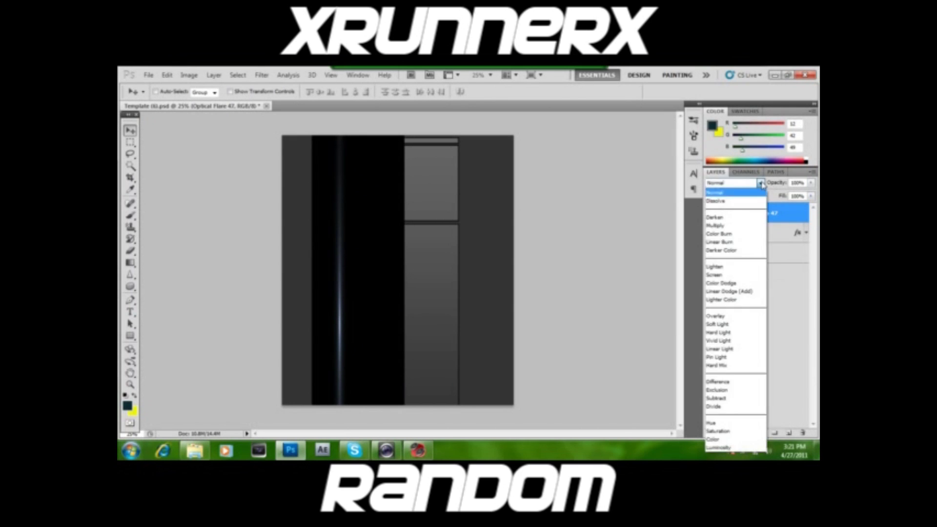
pyautogui.click(736, 275)
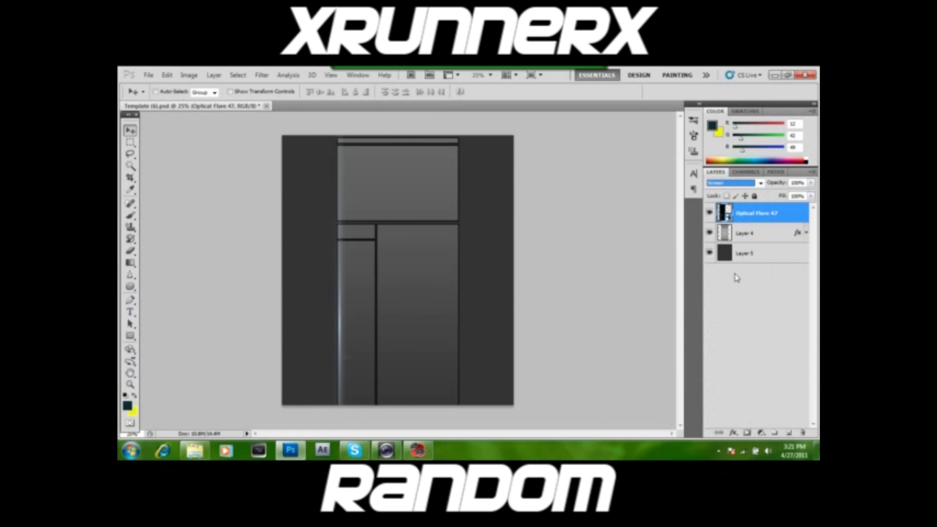
# Reposition the flare streak beside the template's left edge, along its right edge, and finally over the middle of the boxes.
pyautogui.moveTo(416, 334)
pyautogui.mouseDown()
pyautogui.moveTo(379, 336)
pyautogui.moveTo(392, 319)
pyautogui.mouseUp()
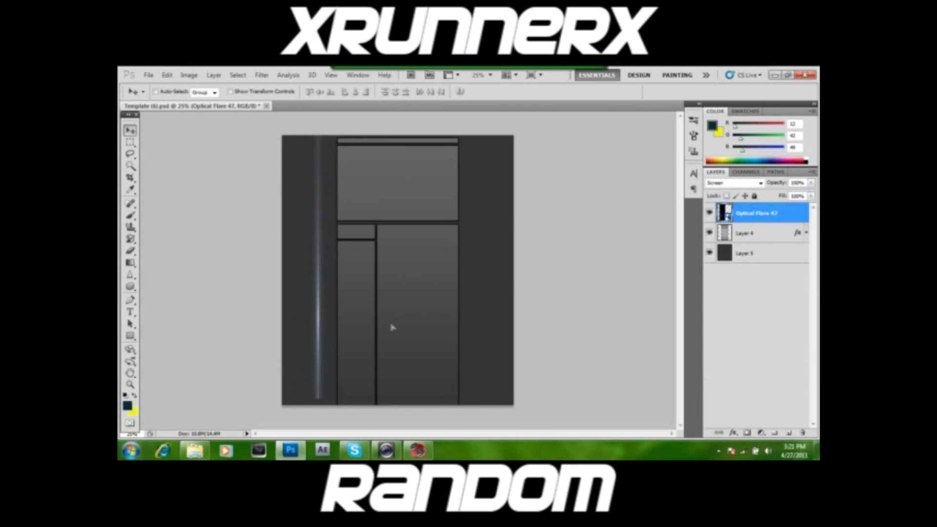
pyautogui.moveTo(392, 333)
pyautogui.mouseDown()
pyautogui.moveTo(467, 339)
pyautogui.moveTo(540, 322)
pyautogui.moveTo(536, 334)
pyautogui.mouseUp()
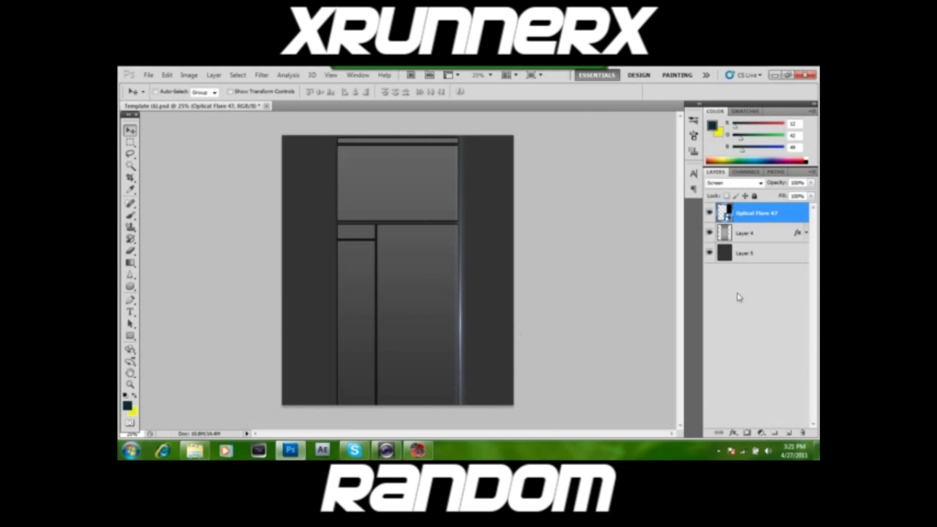
pyautogui.rightClick(763, 222)
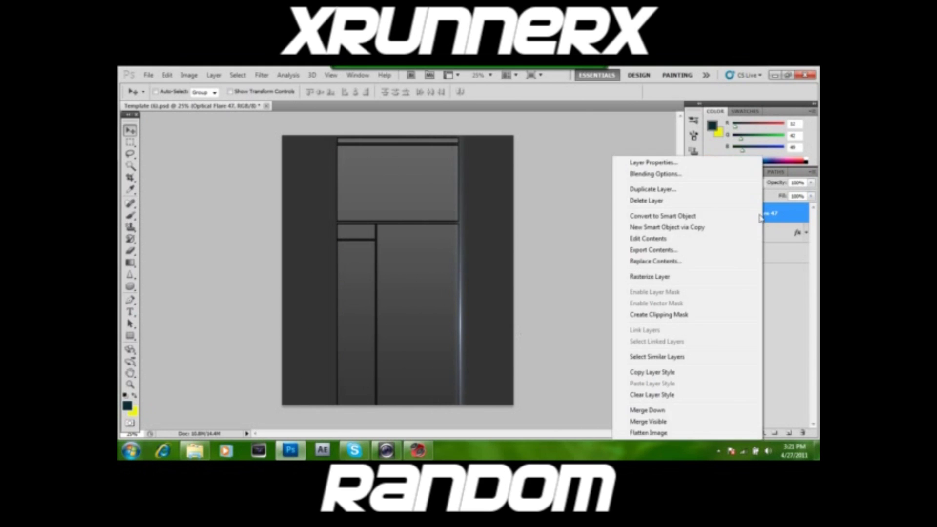
pyautogui.click(541, 228)
pyautogui.moveTo(478, 306)
pyautogui.mouseDown()
pyautogui.moveTo(408, 301)
pyautogui.moveTo(408, 312)
pyautogui.mouseUp()
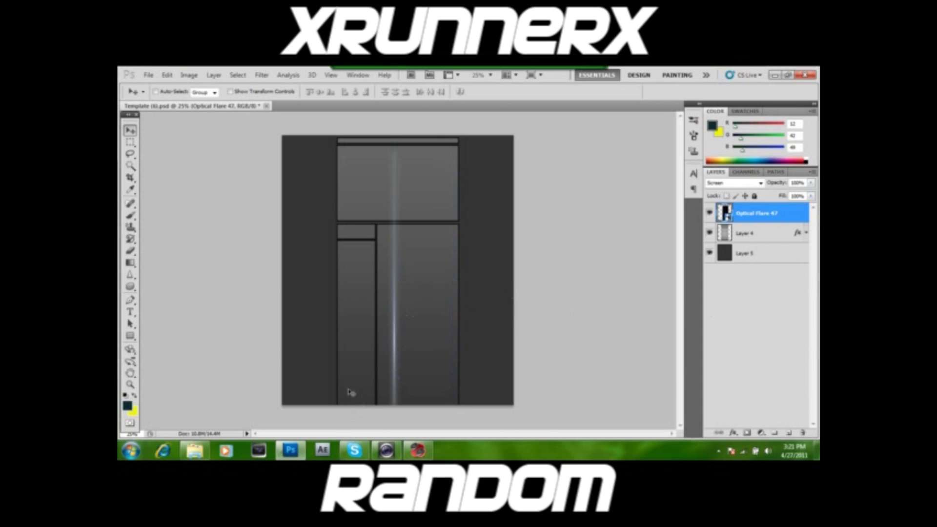
pyautogui.hotkey('shift', 'Right')
pyautogui.hotkey('shift', 'Right')
pyautogui.hotkey('shift', 'Right')
pyautogui.hotkey('shift', 'Right')
pyautogui.hotkey('shift', 'Right')
# Try the Lighten and Lighter Color blend modes on the flare and move it onto the dark strip right of the boxes.
pyautogui.click(761, 184)
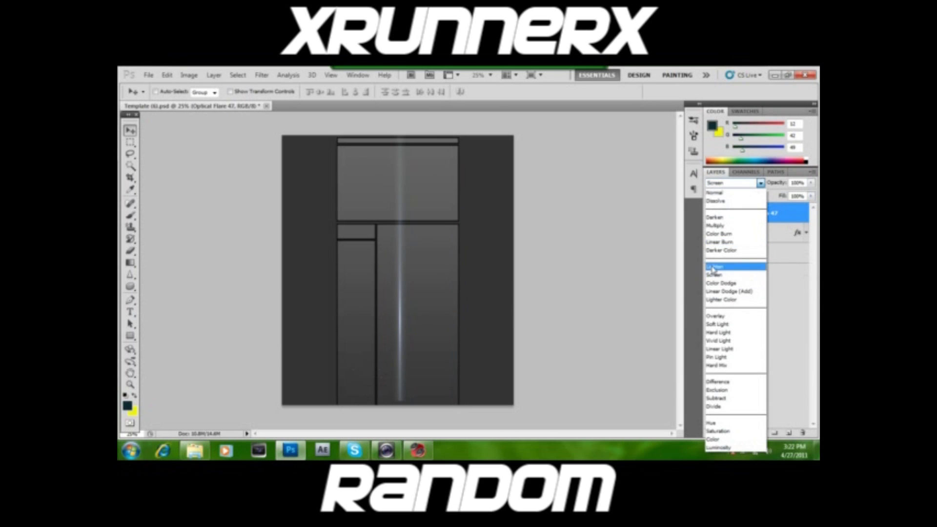
pyautogui.click(714, 267)
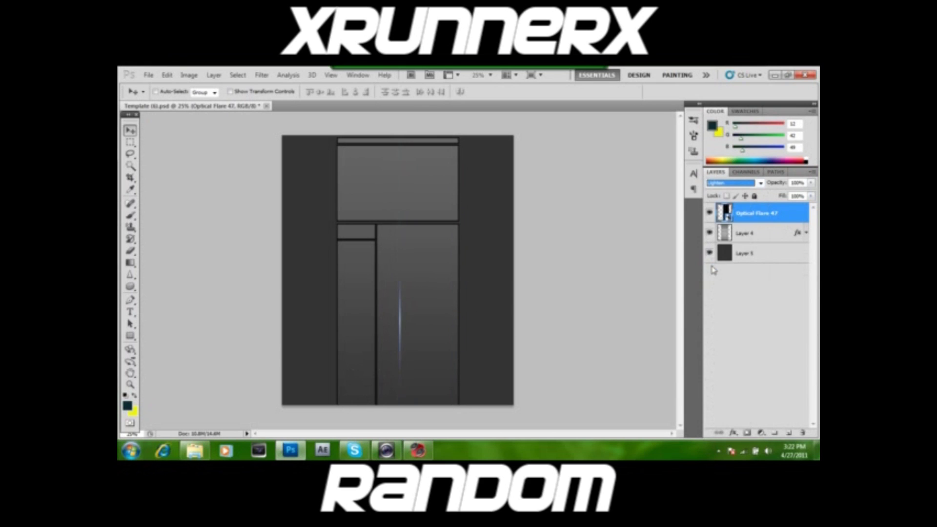
pyautogui.click(760, 183)
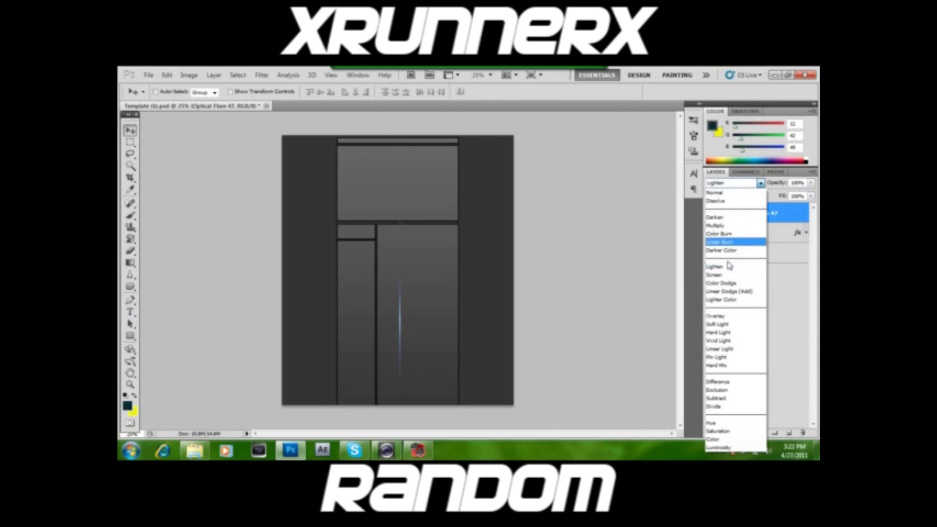
pyautogui.click(721, 300)
pyautogui.moveTo(382, 336)
pyautogui.mouseDown()
pyautogui.moveTo(460, 327)
pyautogui.moveTo(440, 322)
pyautogui.mouseUp()
pyautogui.moveTo(363, 308)
pyautogui.mouseDown()
pyautogui.moveTo(305, 306)
pyautogui.moveTo(295, 269)
pyautogui.moveTo(471, 273)
pyautogui.moveTo(295, 236)
pyautogui.moveTo(452, 230)
pyautogui.moveTo(276, 220)
pyautogui.moveTo(487, 230)
pyautogui.moveTo(478, 229)
pyautogui.mouseUp()
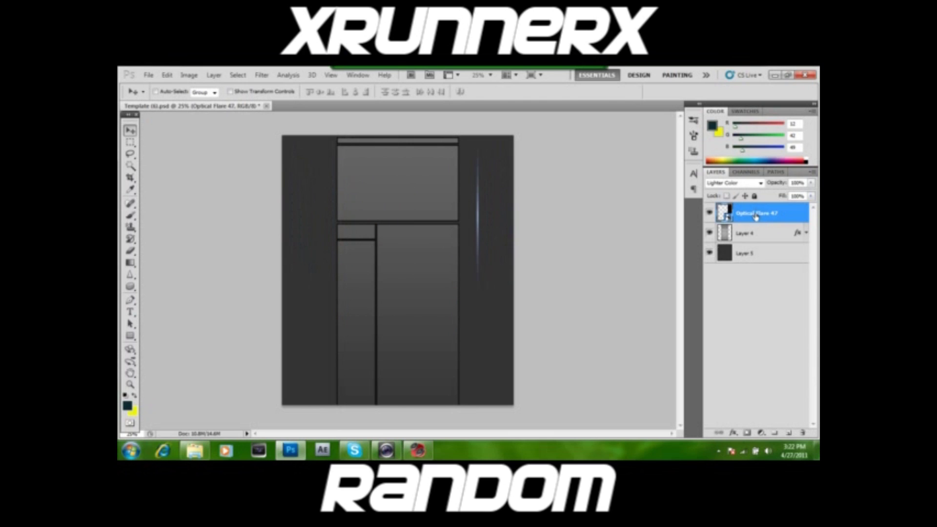
# Delete the Optical Flare 47 layer, view the other flare images in the Flares folder, and return to Photoshop.
pyautogui.press('Delete')
pyautogui.click(195, 450)
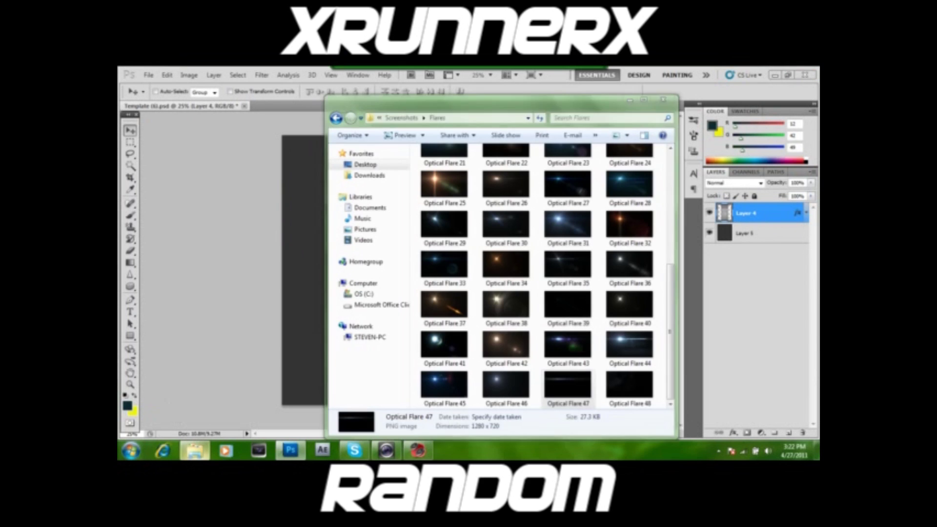
pyautogui.click(192, 451)
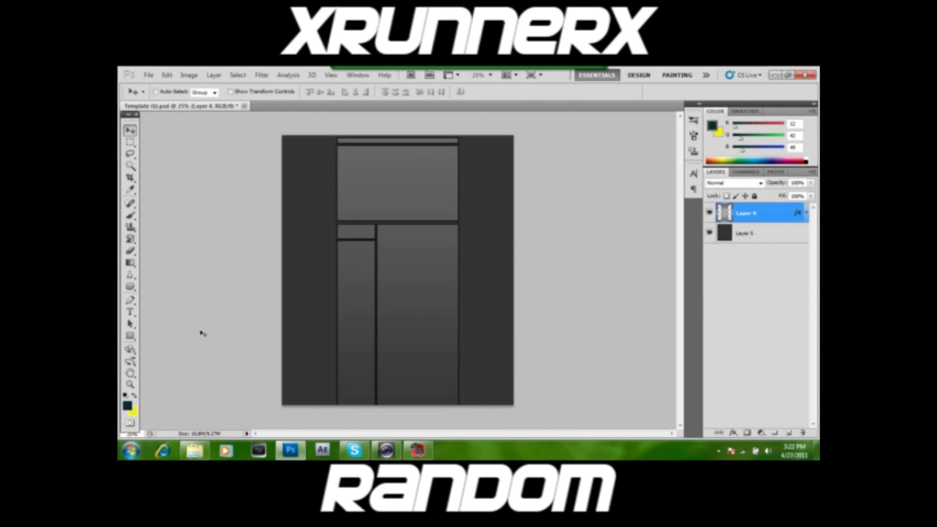
# Open the BG Layout file from the GFX PS folder.
pyautogui.click(149, 75)
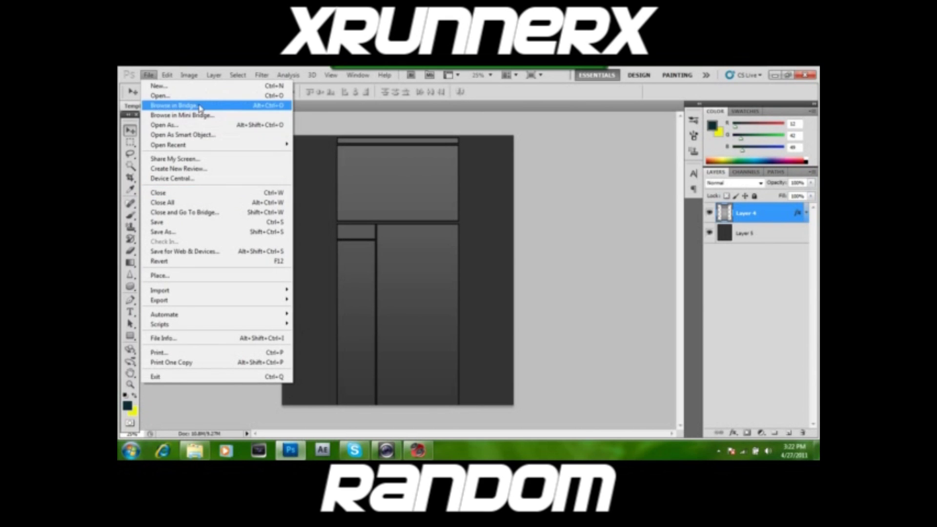
pyautogui.click(161, 96)
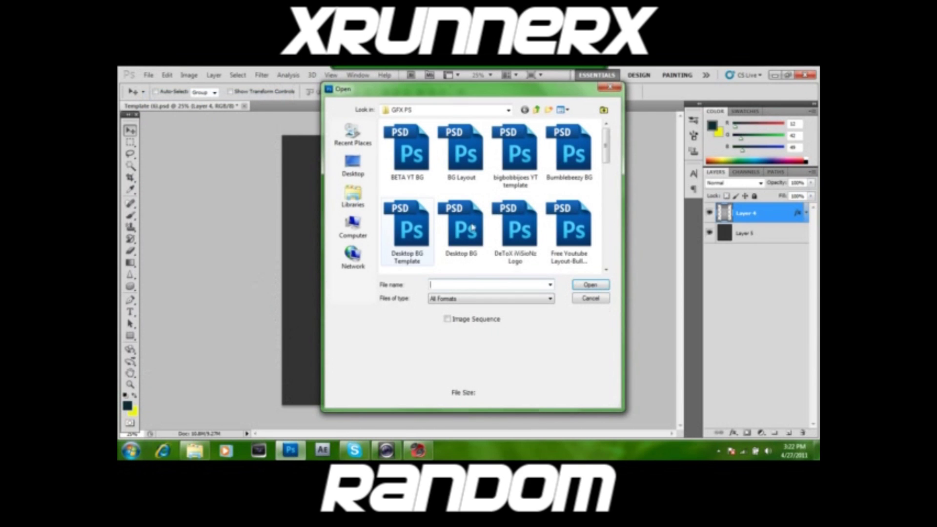
pyautogui.moveTo(606, 154)
pyautogui.mouseDown()
pyautogui.moveTo(601, 245)
pyautogui.moveTo(606, 150)
pyautogui.mouseUp()
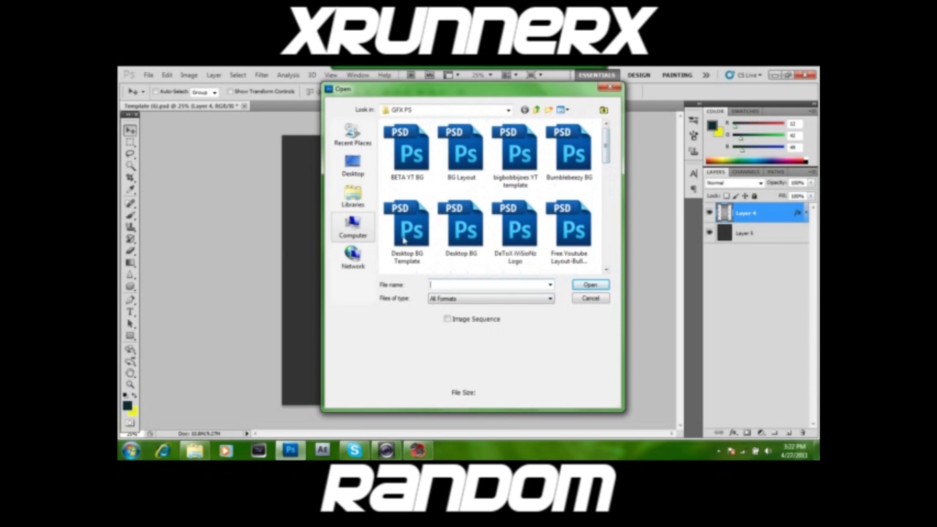
pyautogui.doubleClick(462, 155)
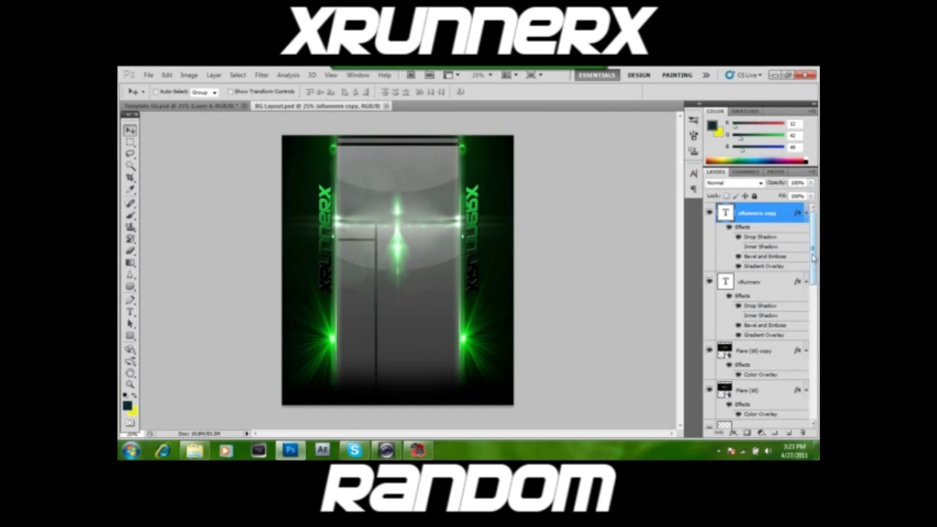
# Examine the layers and effects of the BG Layout document, and switch to MP3 Skype Recorder.
pyautogui.moveTo(813, 256); pyautogui.dragTo(790, 238)
pyautogui.moveTo(814, 278); pyautogui.dragTo(816, 240)
pyautogui.moveTo(424, 456)
pyautogui.click(418, 450)
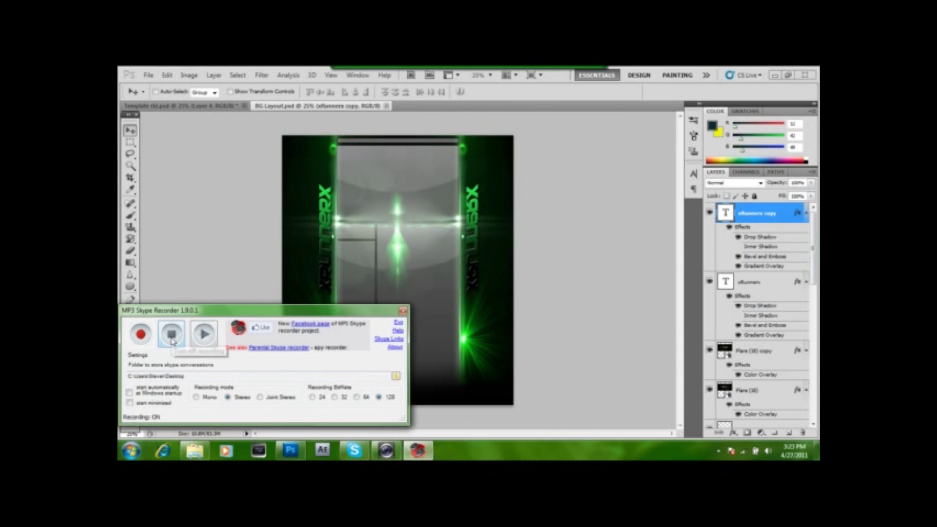